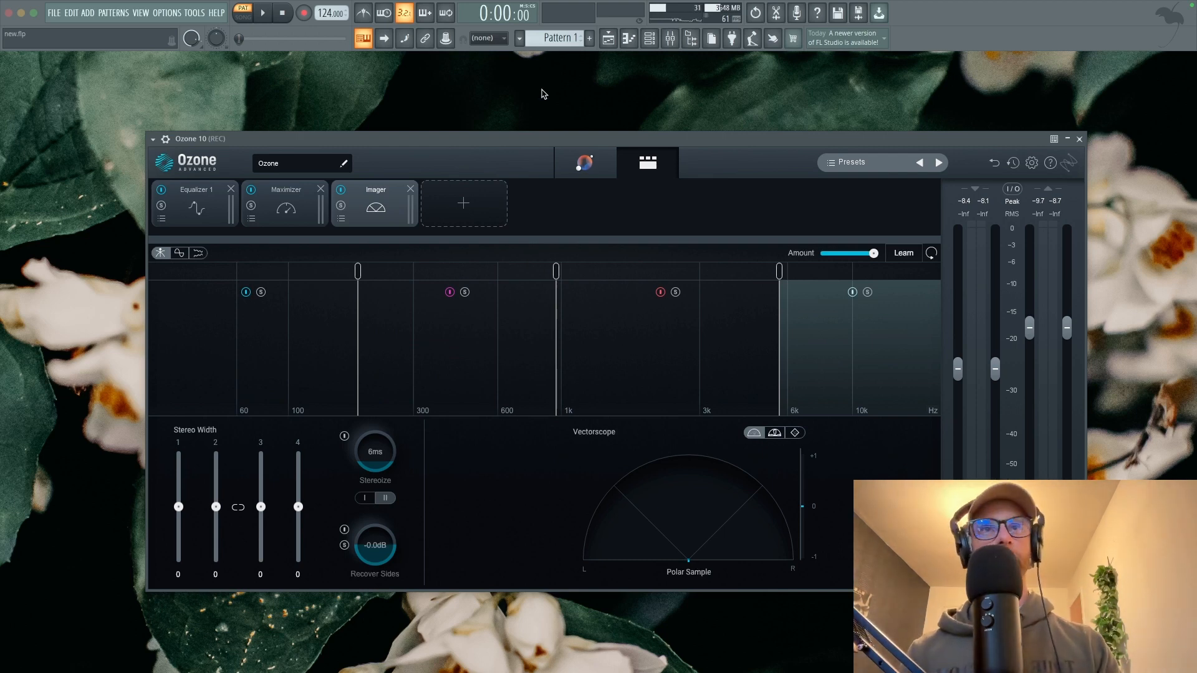
drag(535, 140, 480, 128)
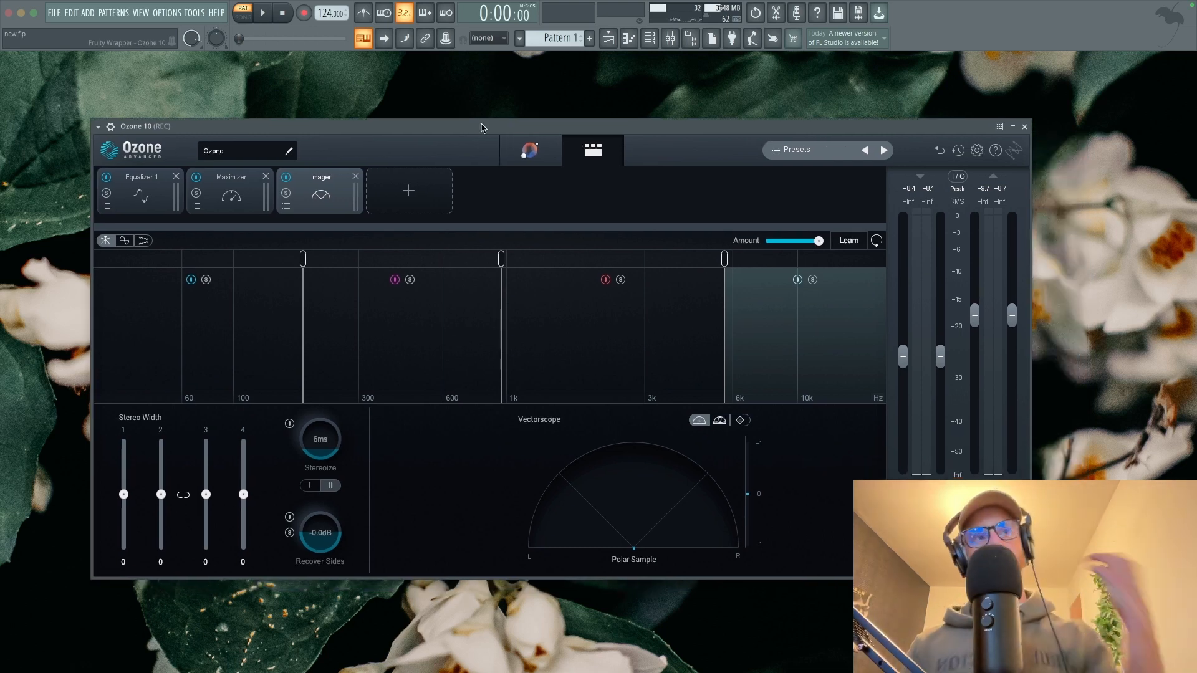
drag(481, 128, 465, 120)
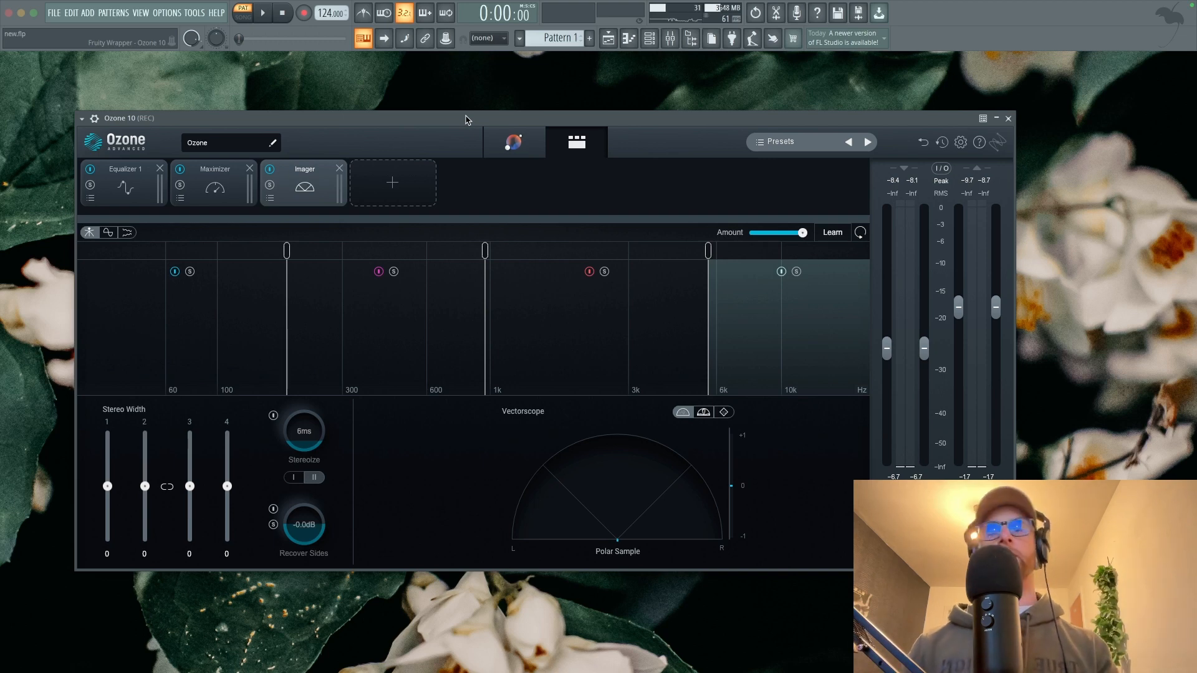
drag(452, 114, 487, 113)
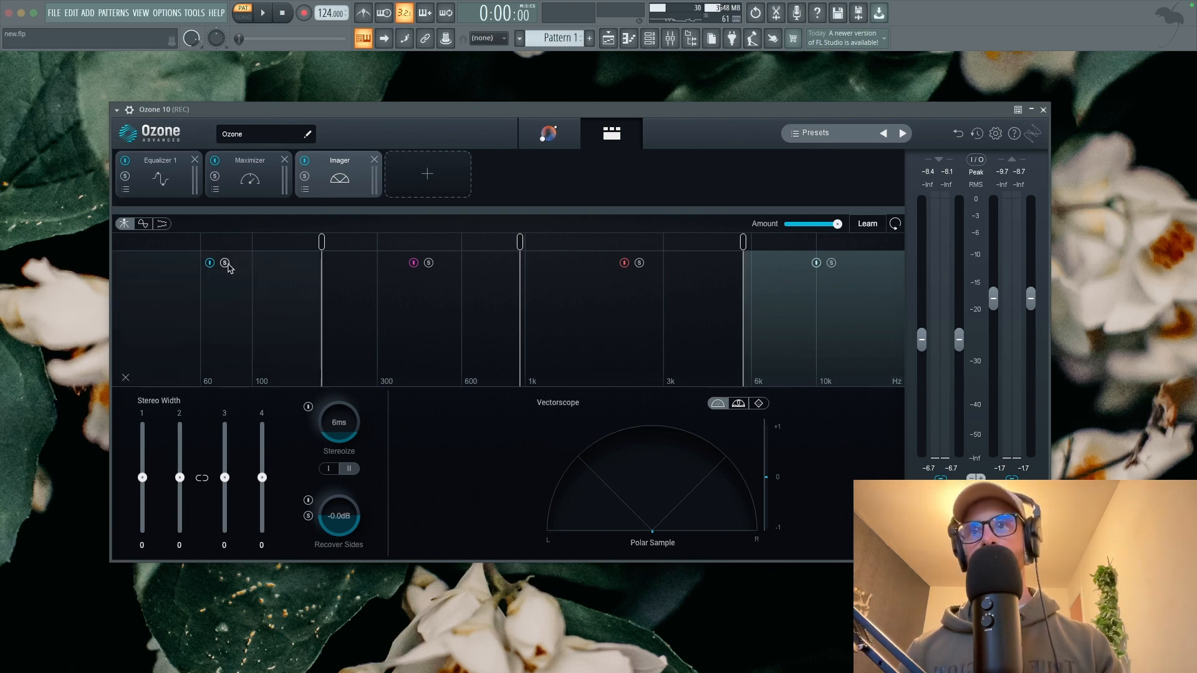
Solo the Imager's lowest band and play the track with the vectorscope set to Polar Level.
drag(515, 116, 535, 113)
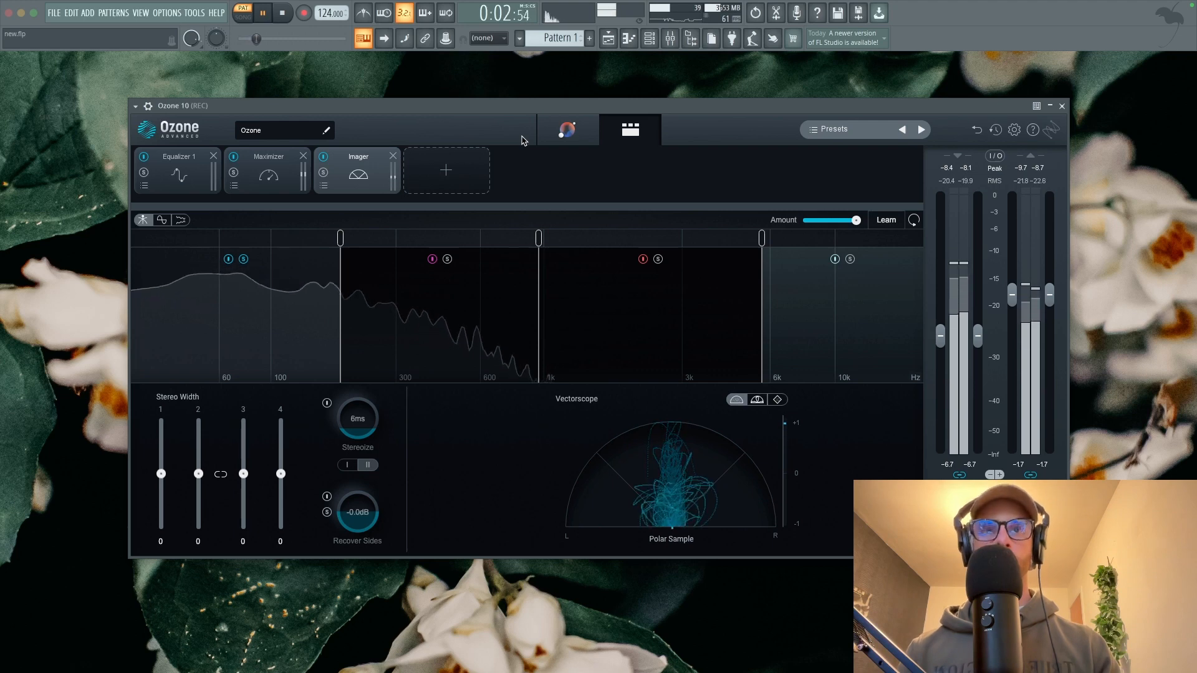
click(756, 400)
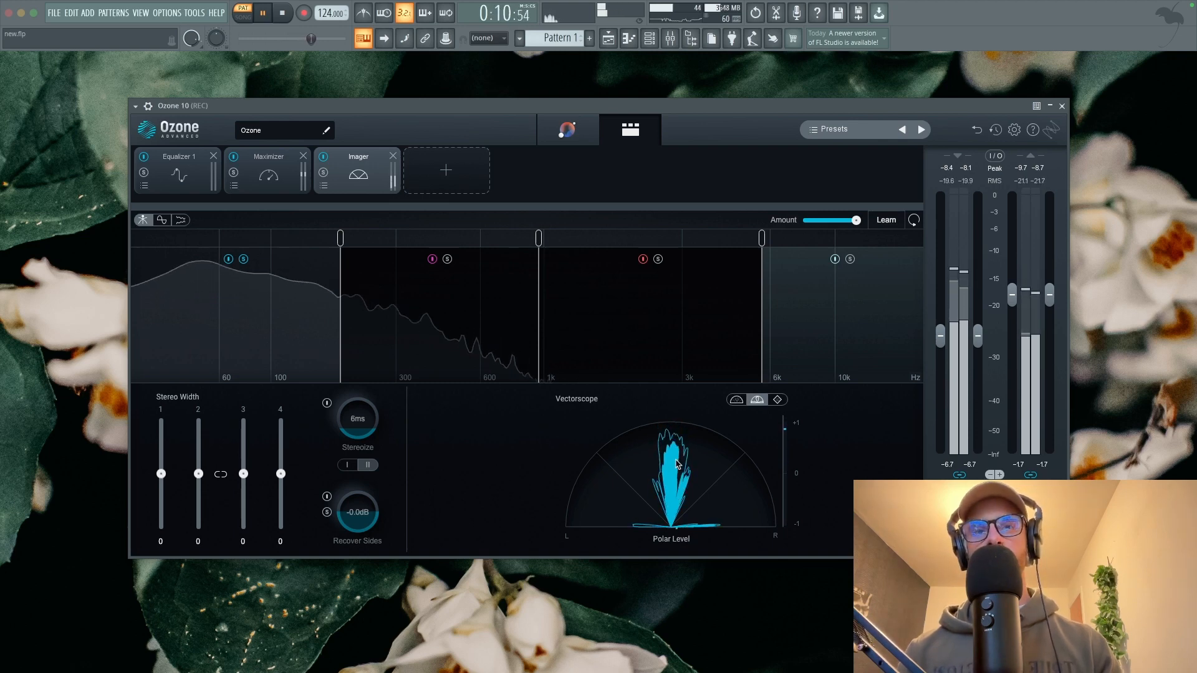
key(space)
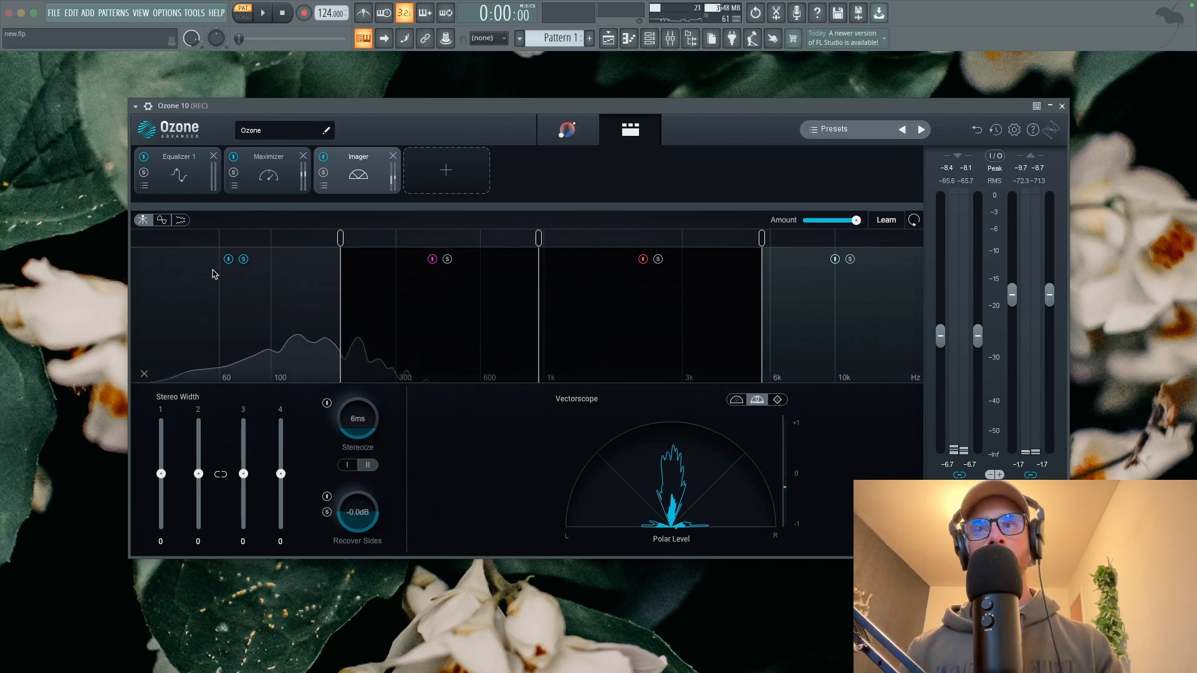
Load Fruity Stereo Shaper into slot 1 of mixer Insert 1 and set its left/right delay to 1.5 ms right.
click(669, 40)
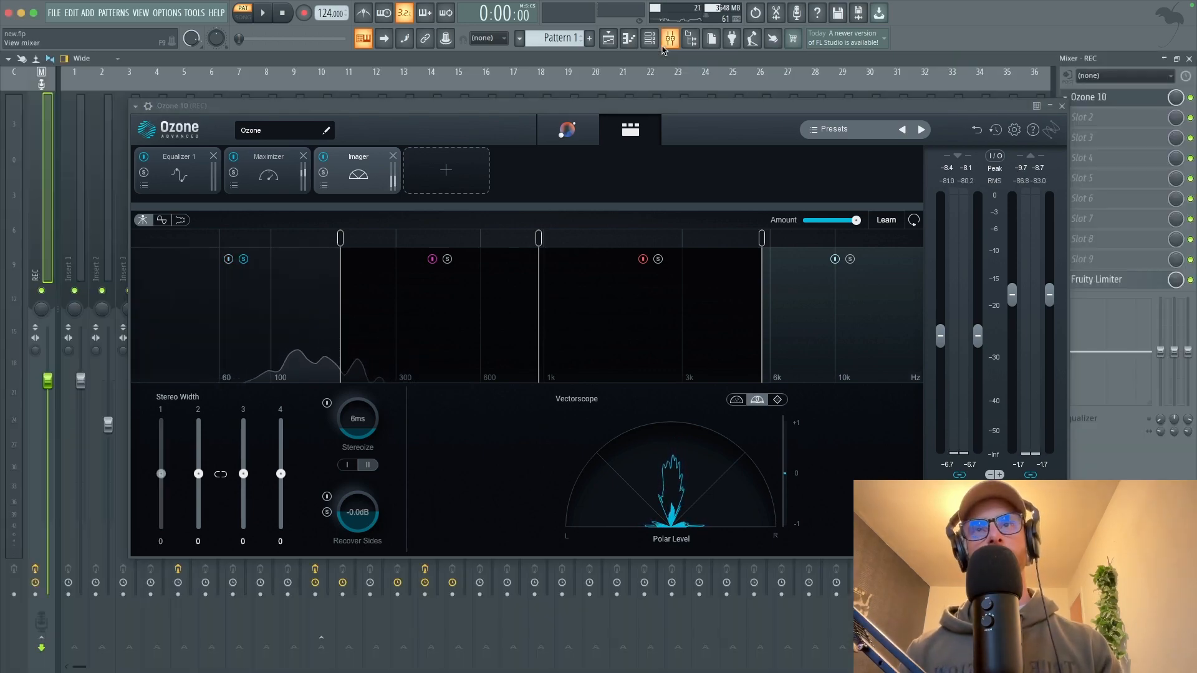
key(Escape)
click(79, 231)
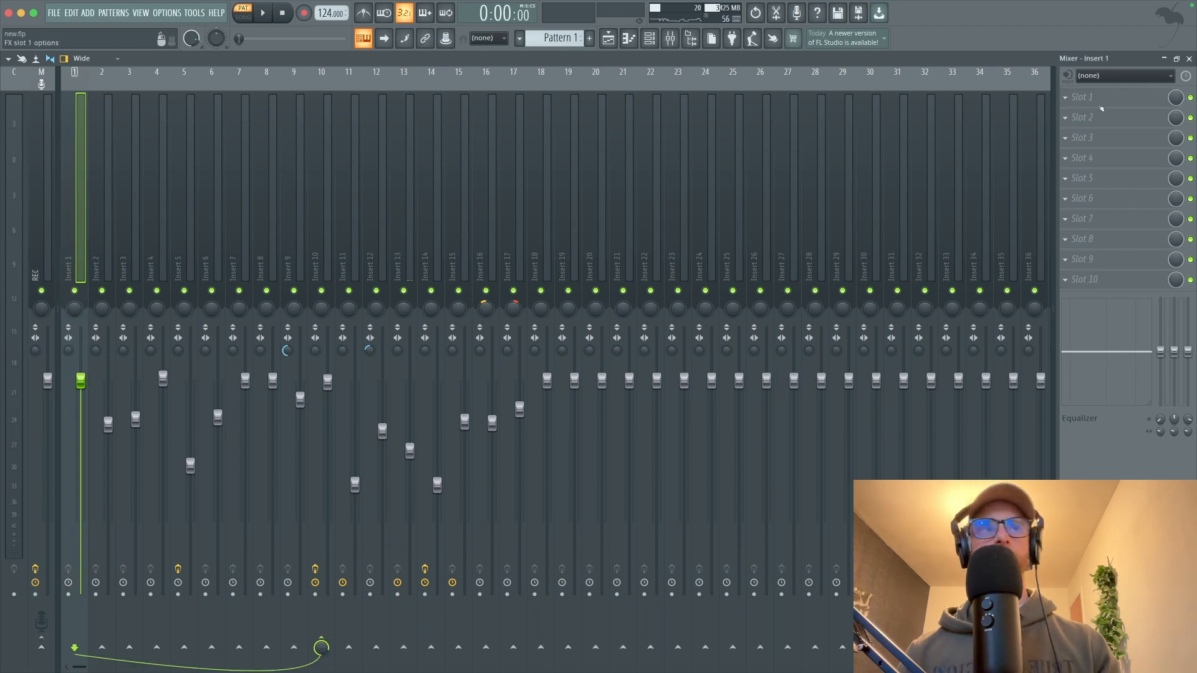
click(1094, 97)
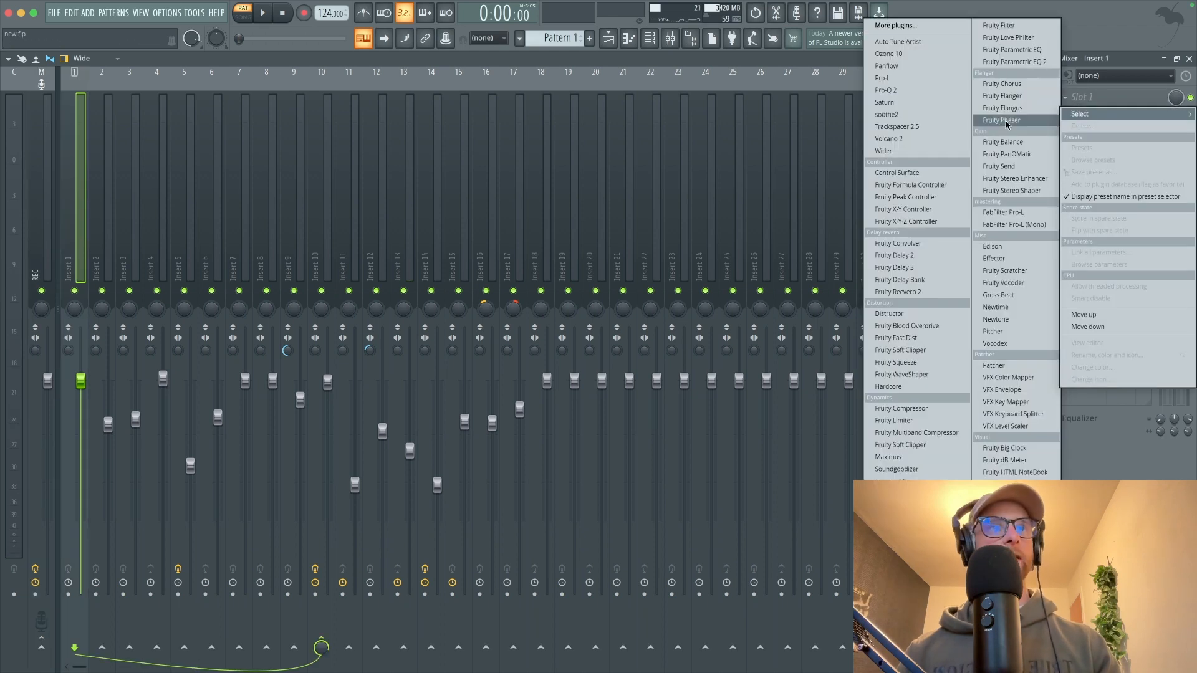
click(1006, 191)
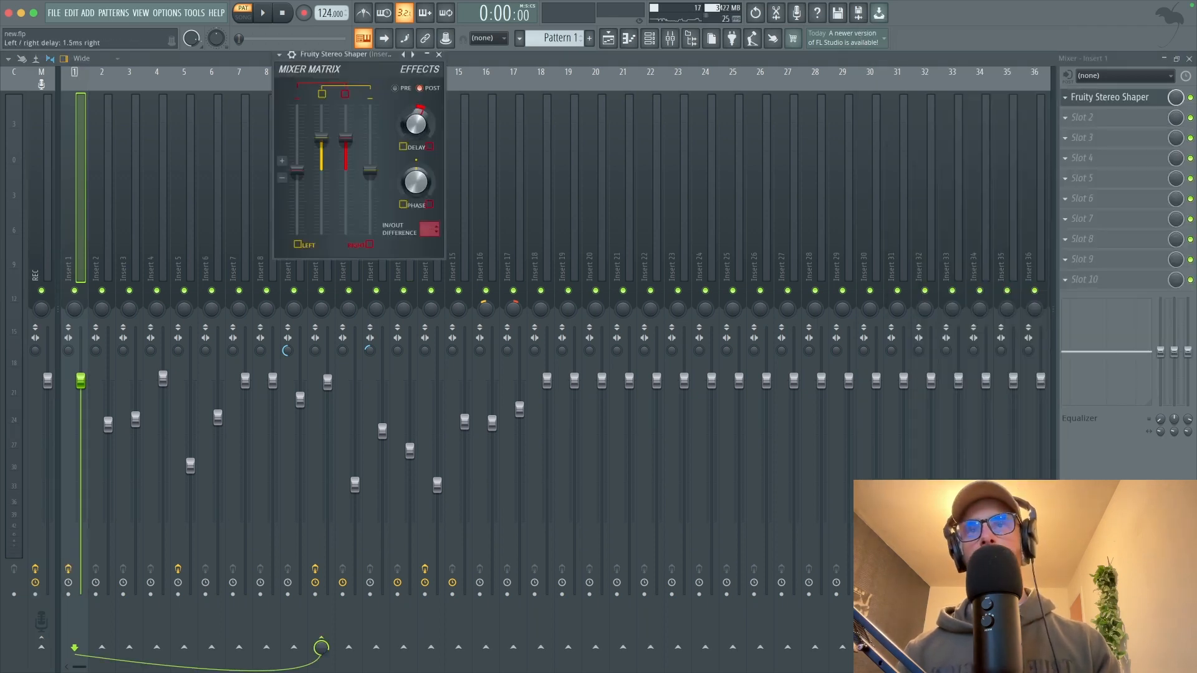
Load Fruity Stereo Shaper into slot 1 of Insert 4 and audition the soloed track, including Insert 1.
click(1065, 98)
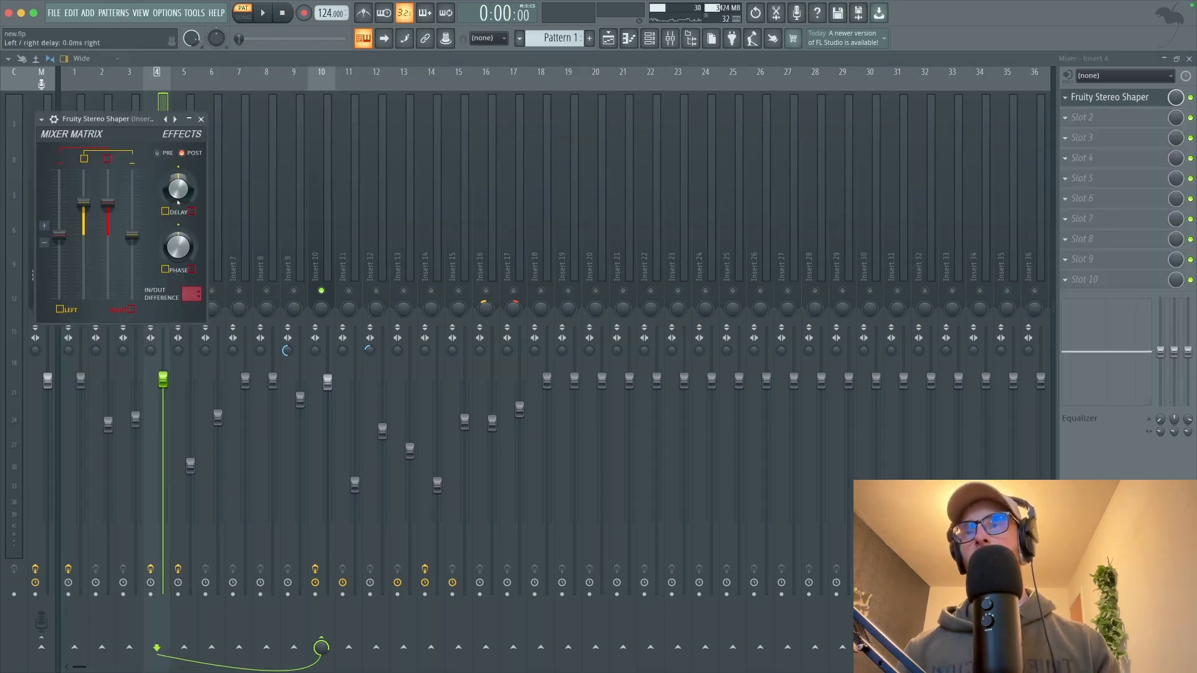
drag(125, 119, 329, 197)
key(space)
click(75, 291)
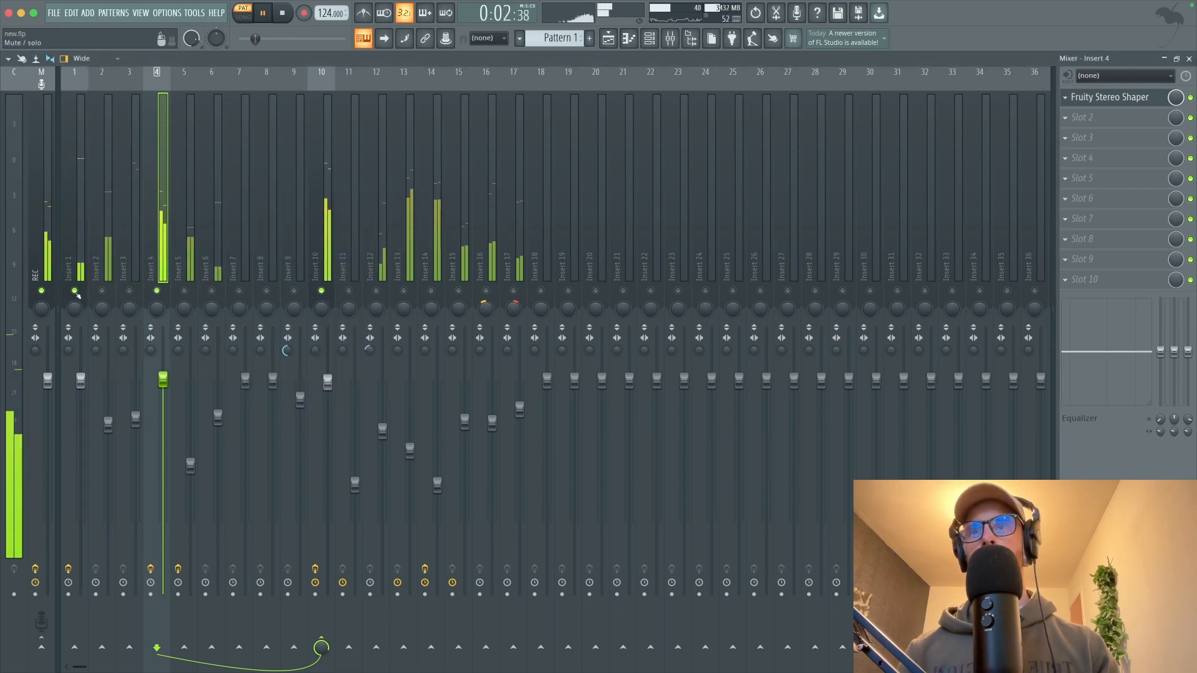
key(space)
Solo Insert 14 in the mixer and play it on its own.
click(431, 290)
key(space)
key(space)
right_click(433, 290)
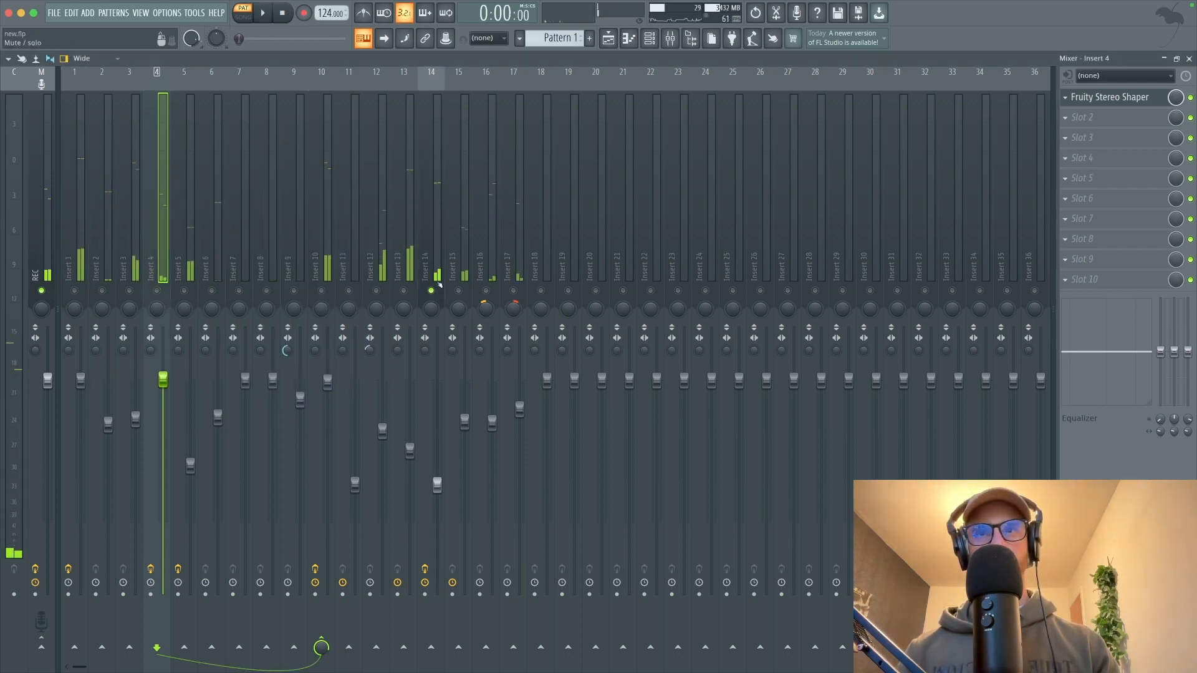
key(space)
Inspect the Fruity Stereo Shaper on Insert 14 and compare playback with the effect bypassed and enabled.
click(437, 249)
click(1130, 116)
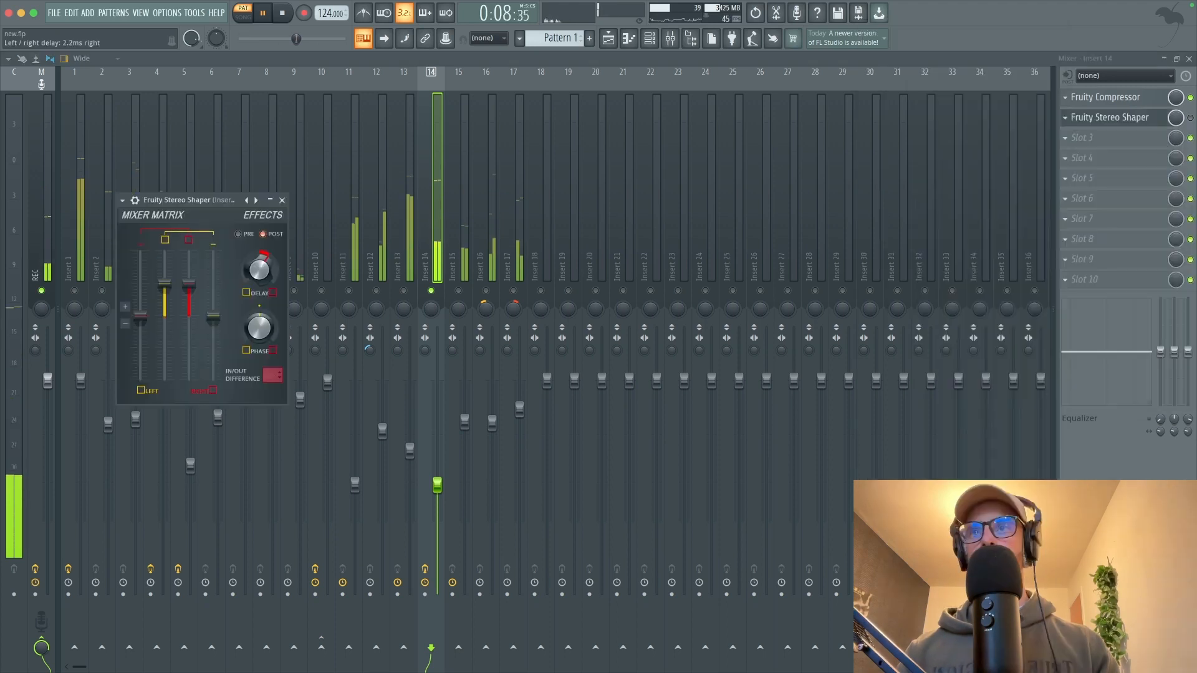
click(283, 201)
key(space)
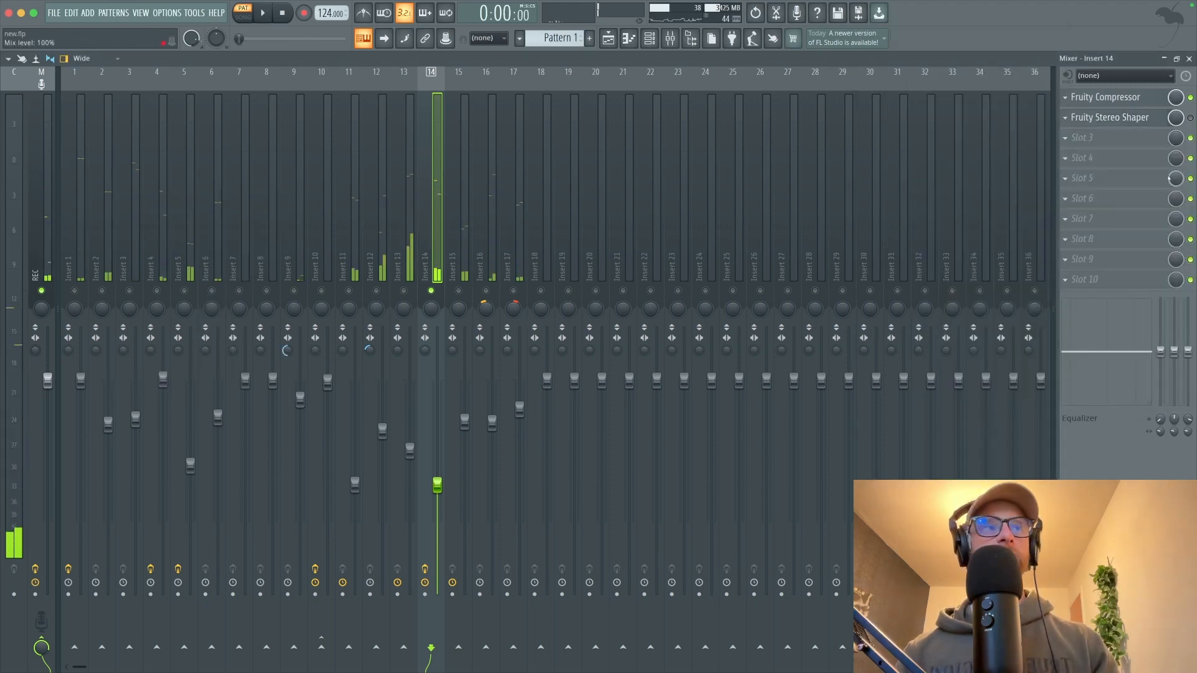
key(space)
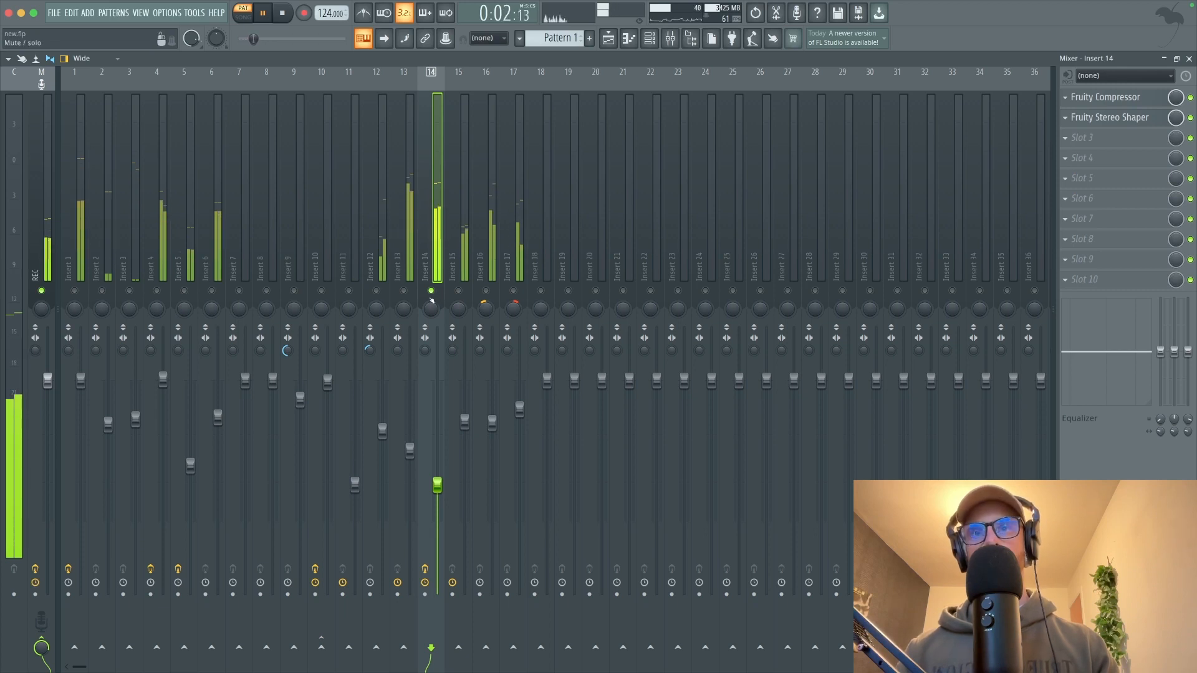
key(space)
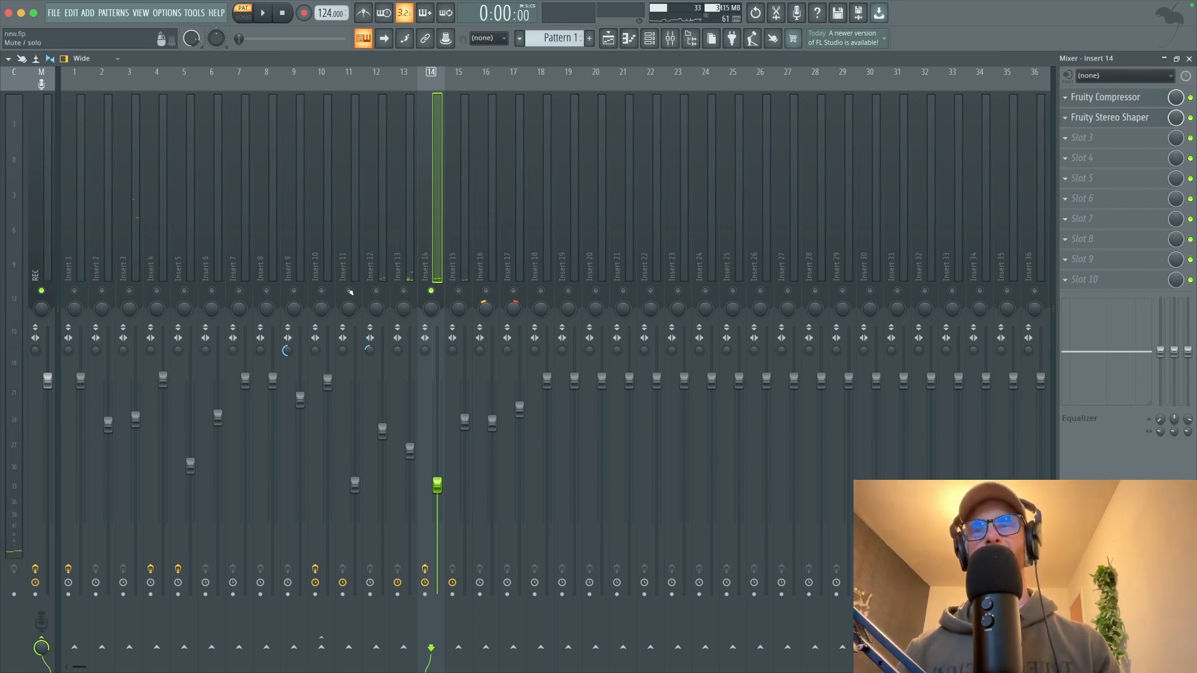
Unsolo the mixer tracks and play the full mix briefly.
click(185, 291)
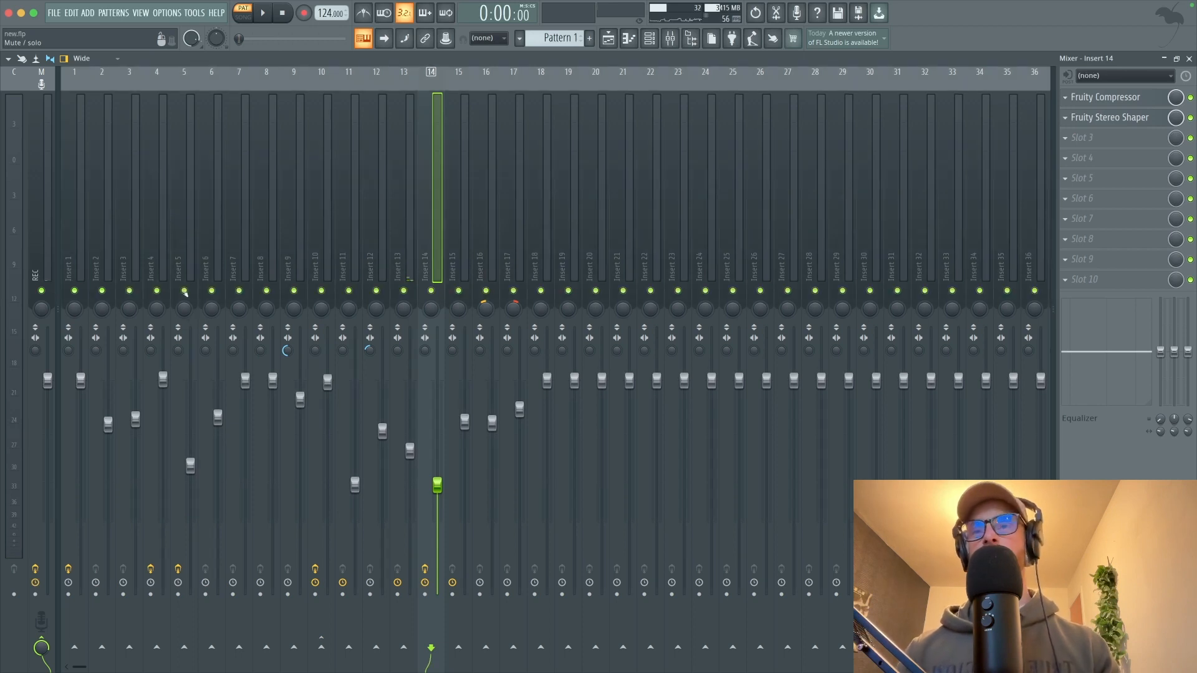
key(space)
key(space)
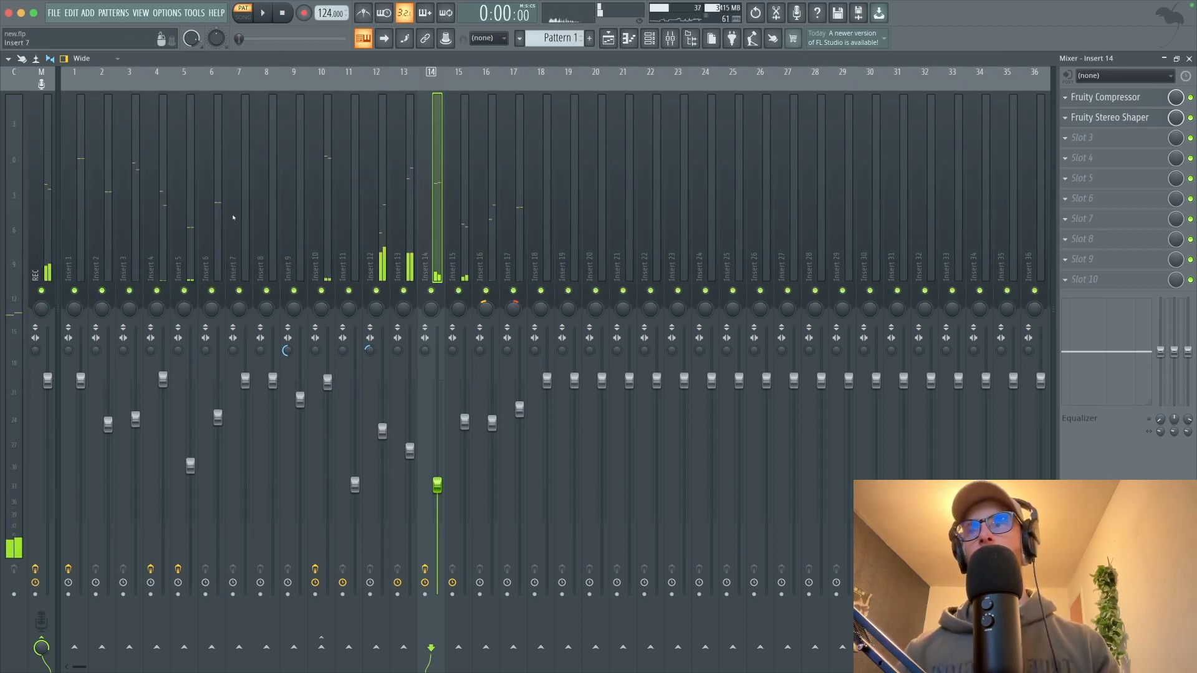
Open Ozone 10 on the master track and play the mix to examine the Imager's correlation trace, returning to the spectrum view.
click(50, 220)
click(1139, 100)
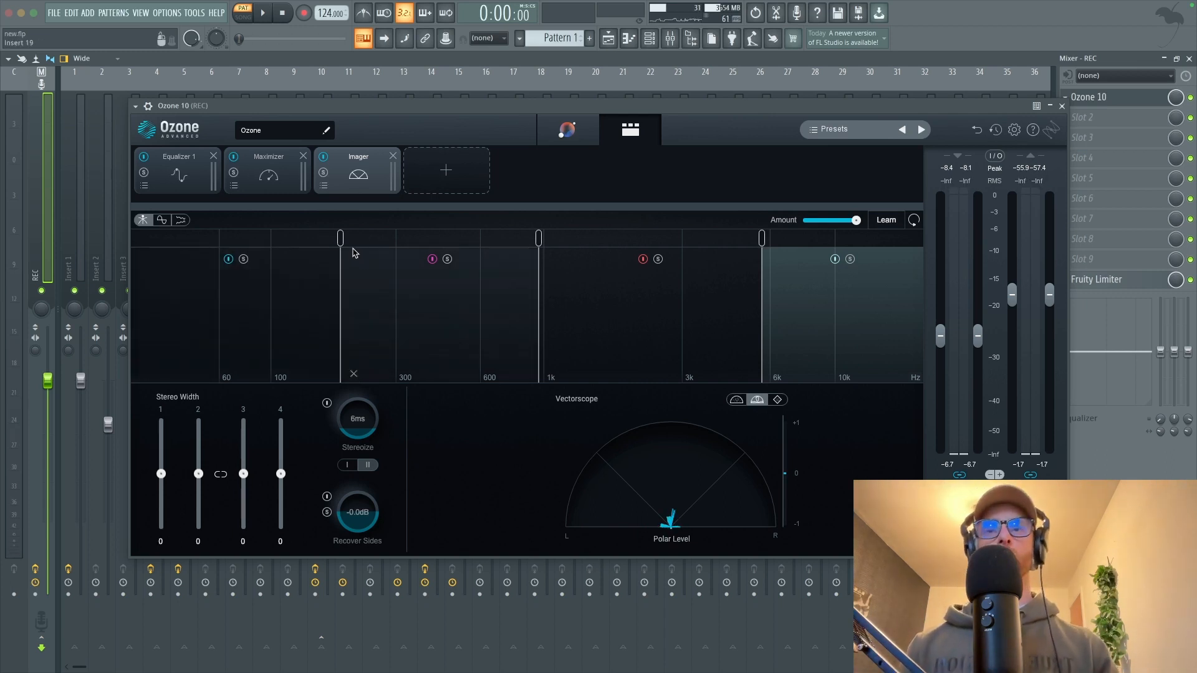
click(167, 222)
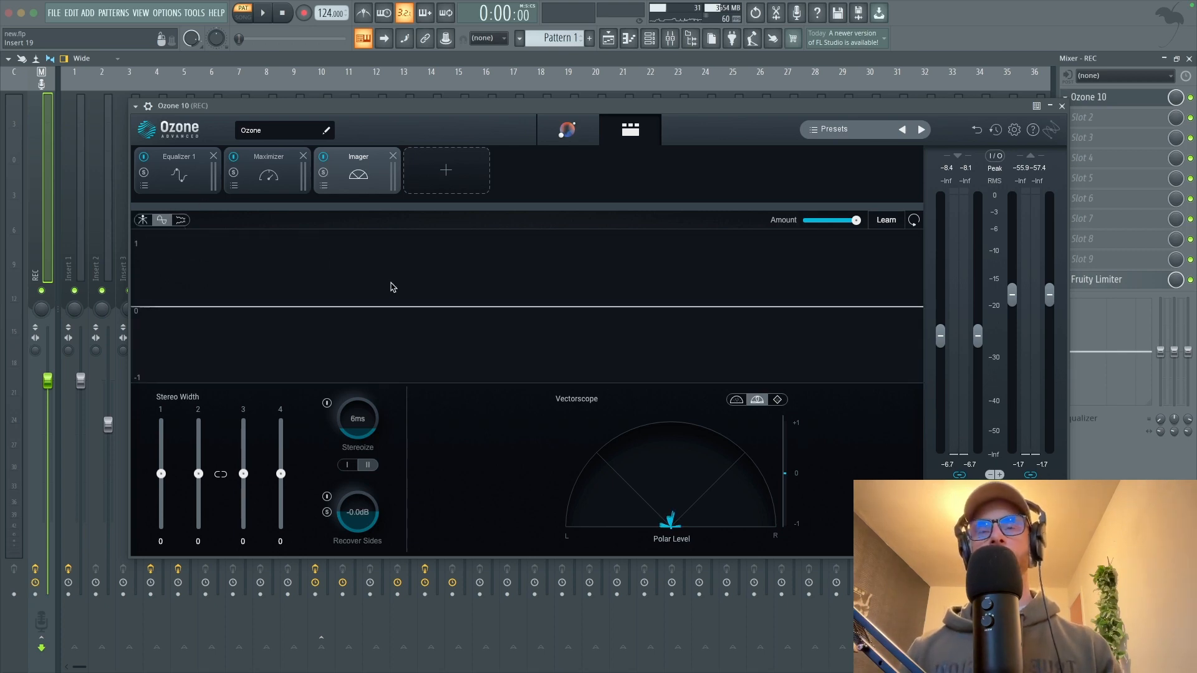
key(space)
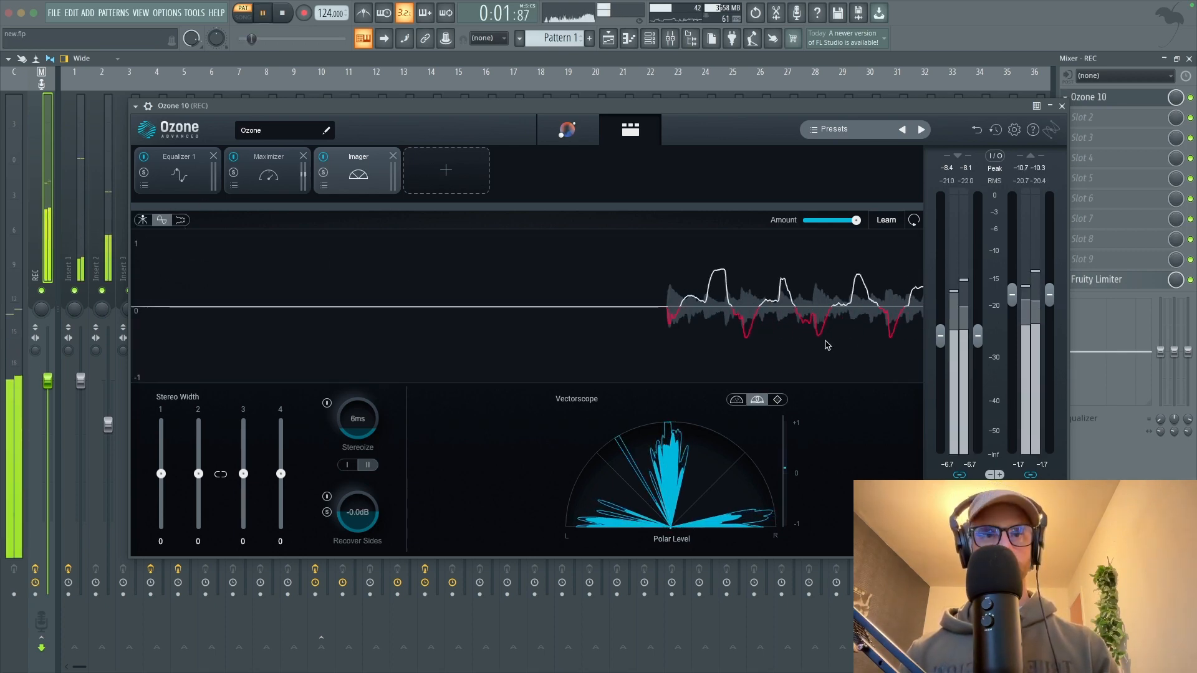
key(space)
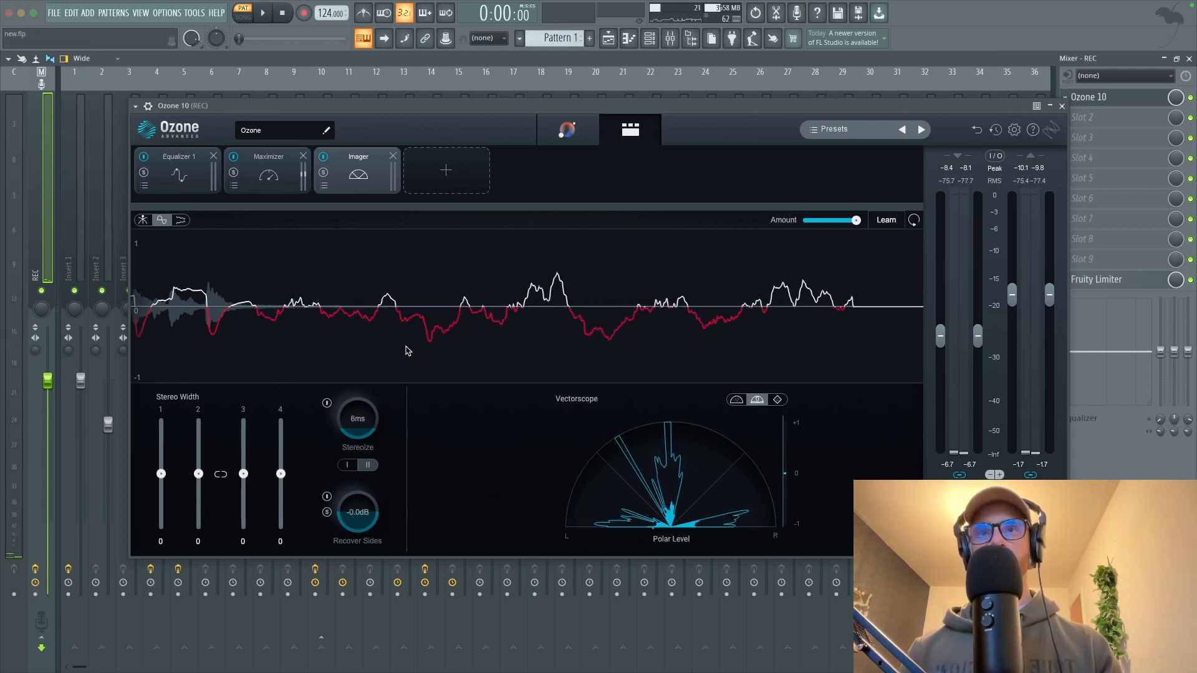
key(space)
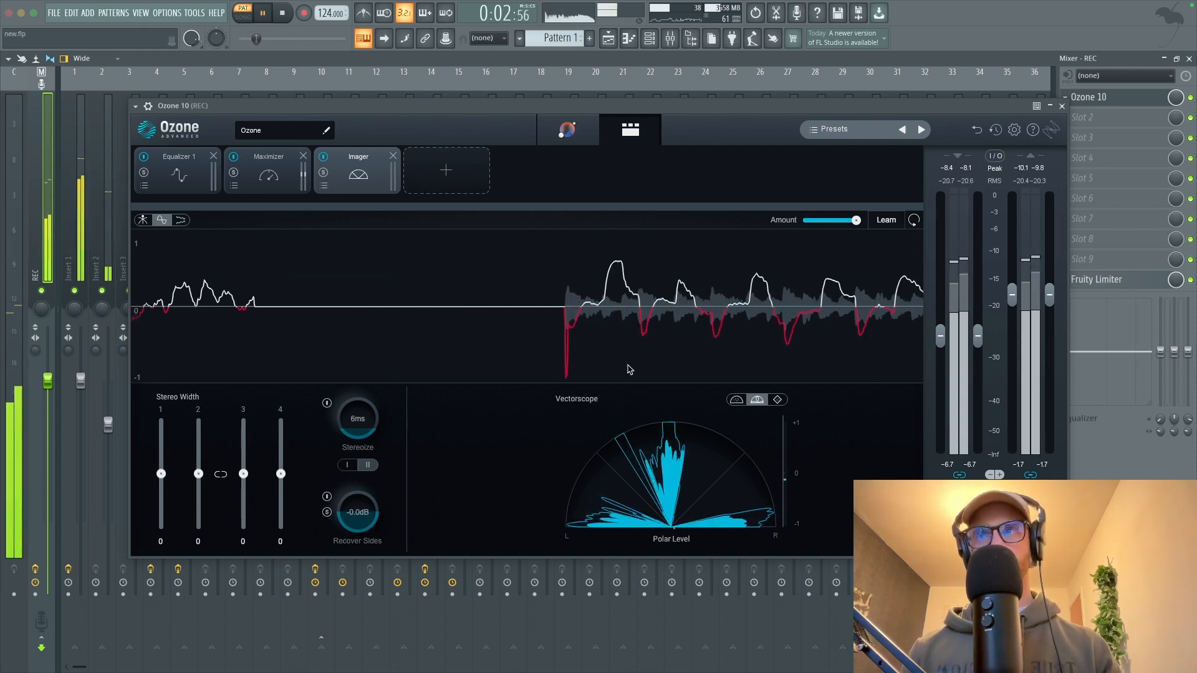
key(space)
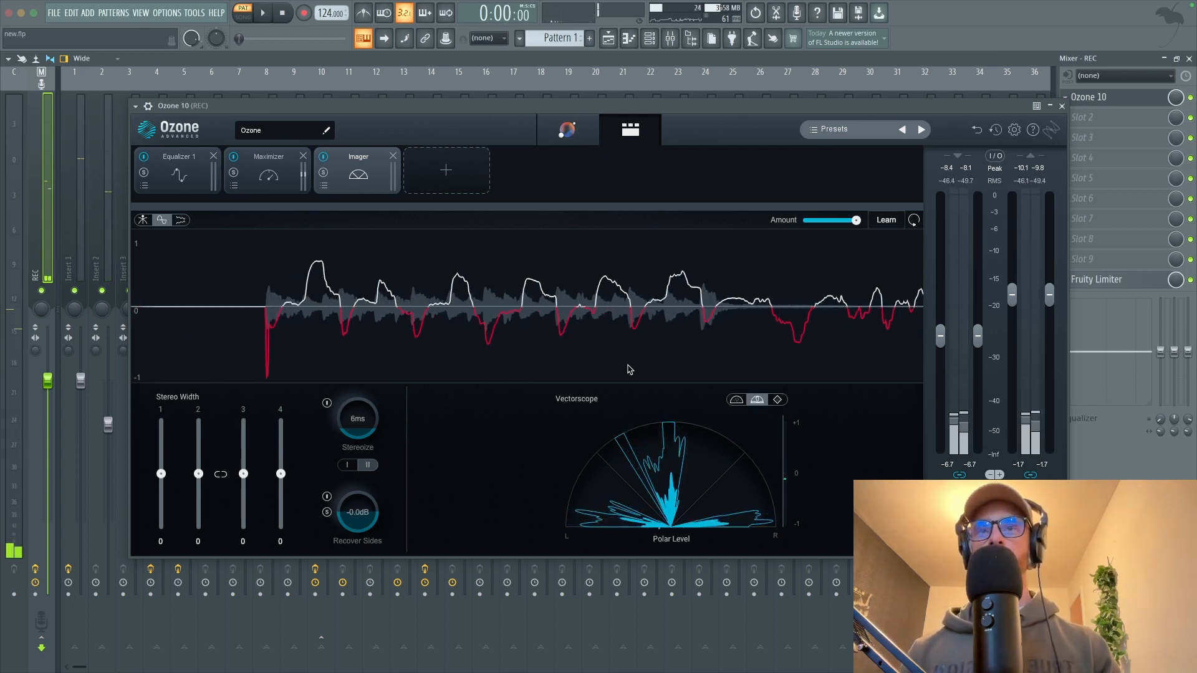
click(143, 219)
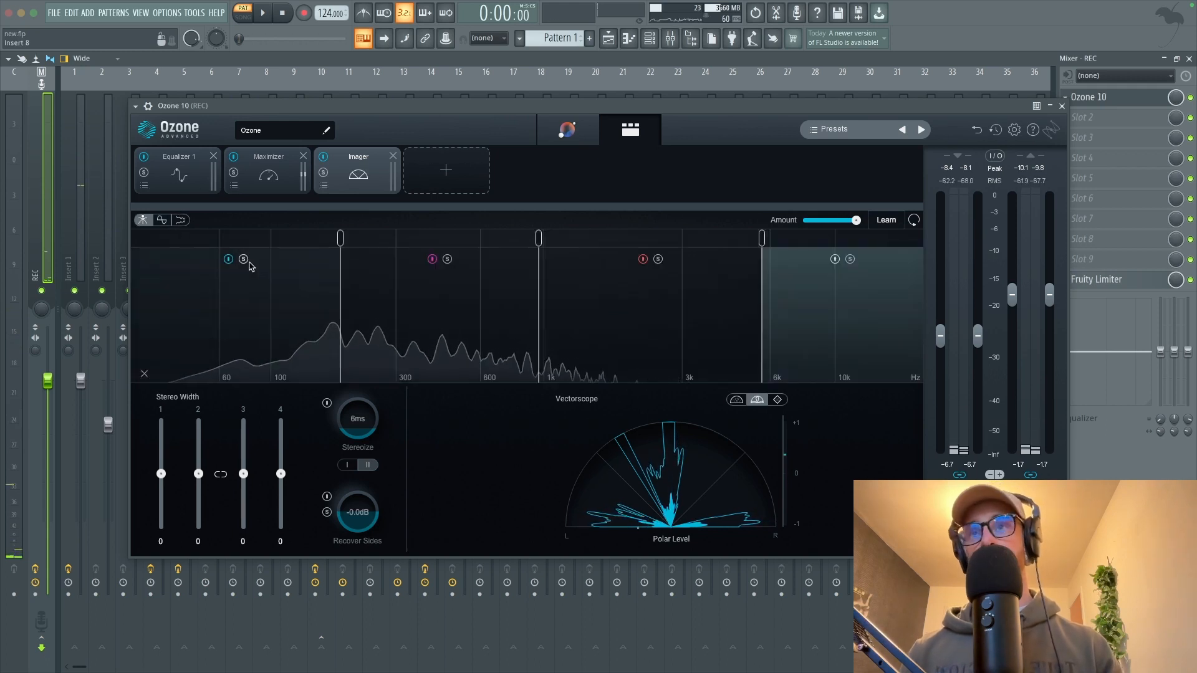
Solo Imager band 1 and set its Stereo Width to -100 during playback.
click(283, 305)
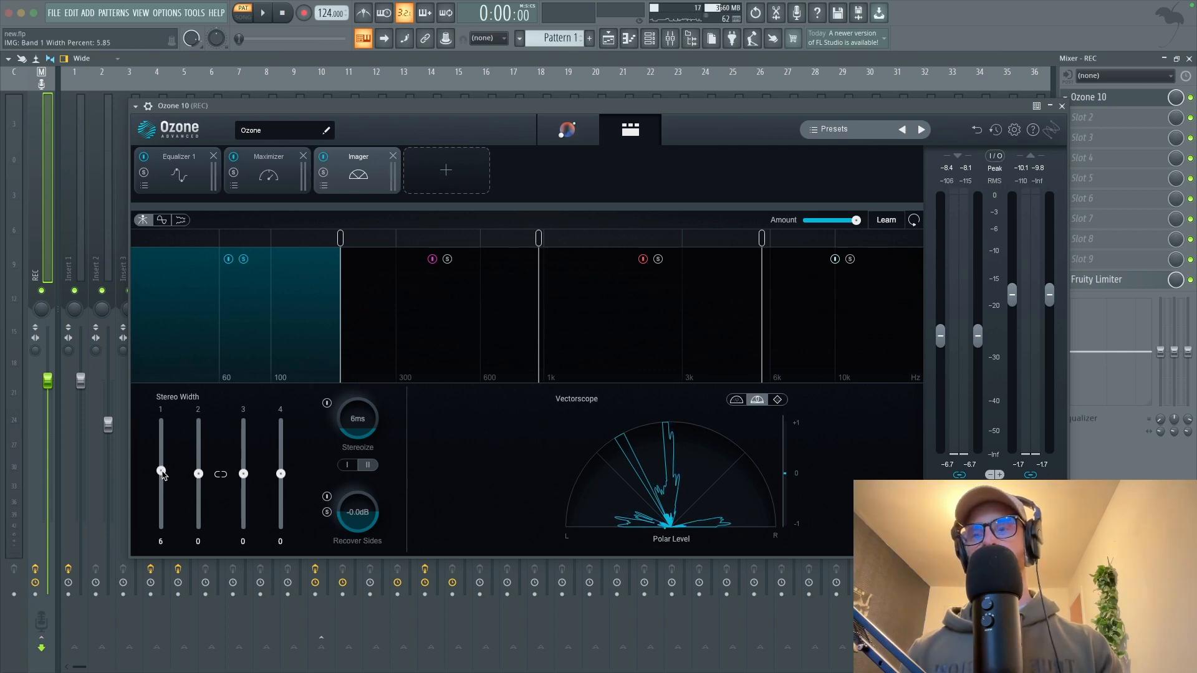
key(space)
drag(162, 475, 164, 518)
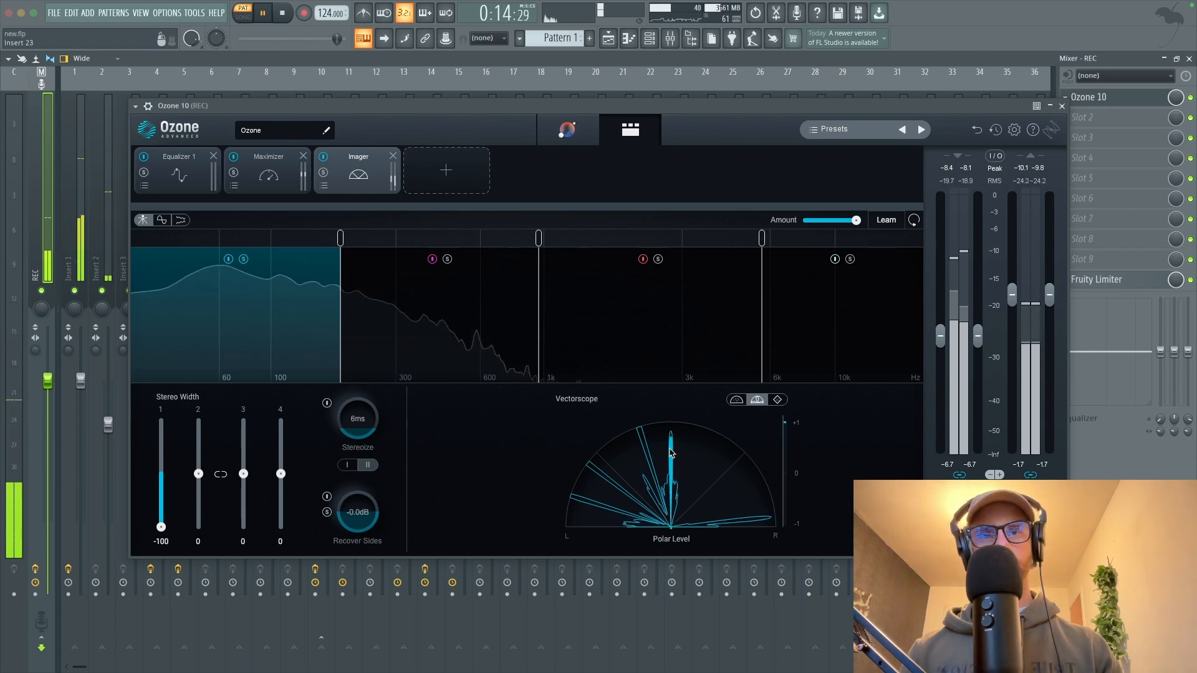
Replay the soloed lowest band with the vectorscope switched to Polar Sample.
key(space)
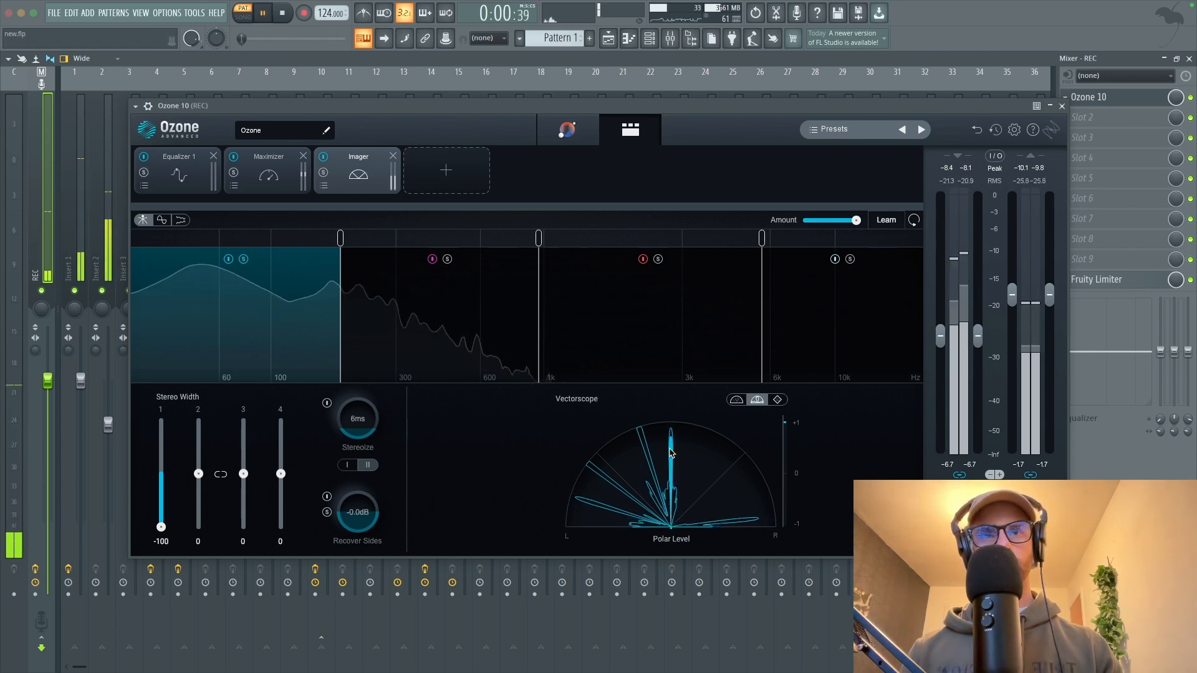
click(736, 400)
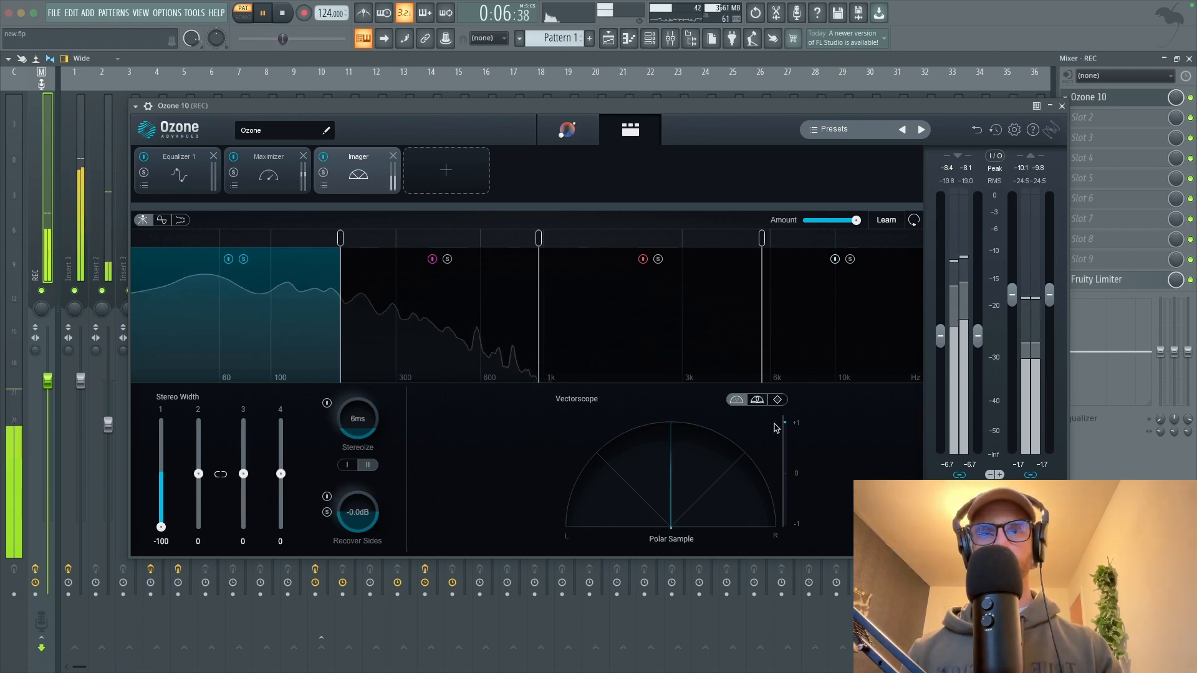
key(space)
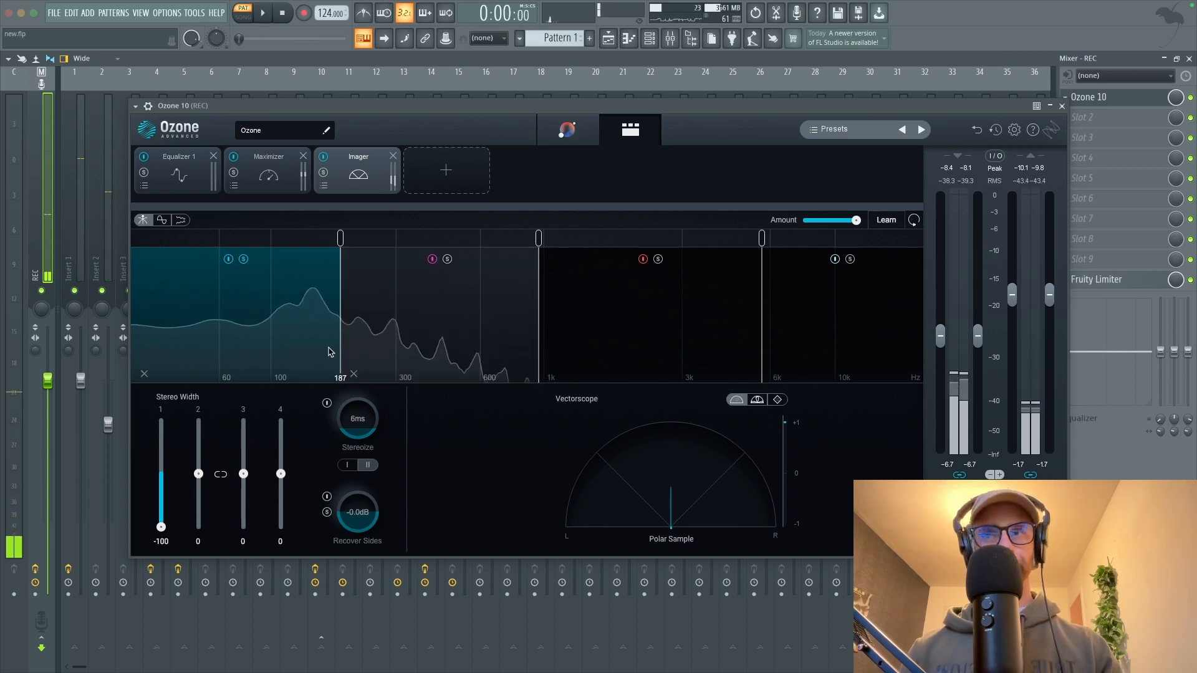
Play the soloed lowest band to check its correlation trace, returning to the spectrum view.
click(161, 220)
key(space)
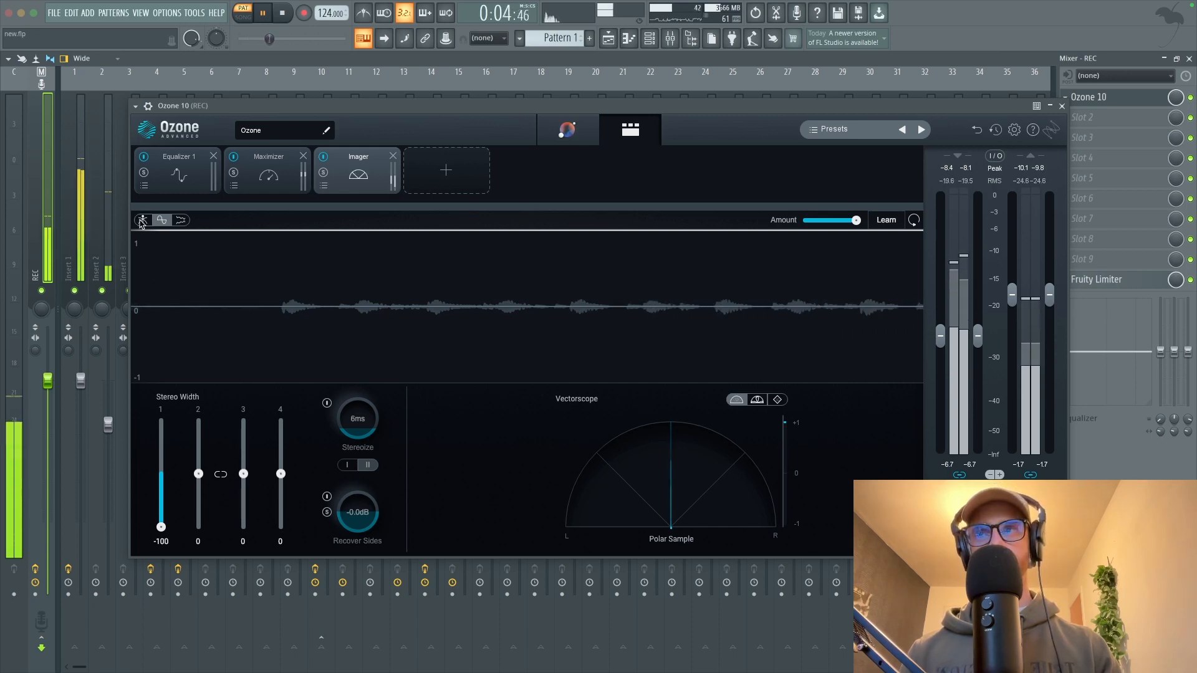
click(142, 219)
key(space)
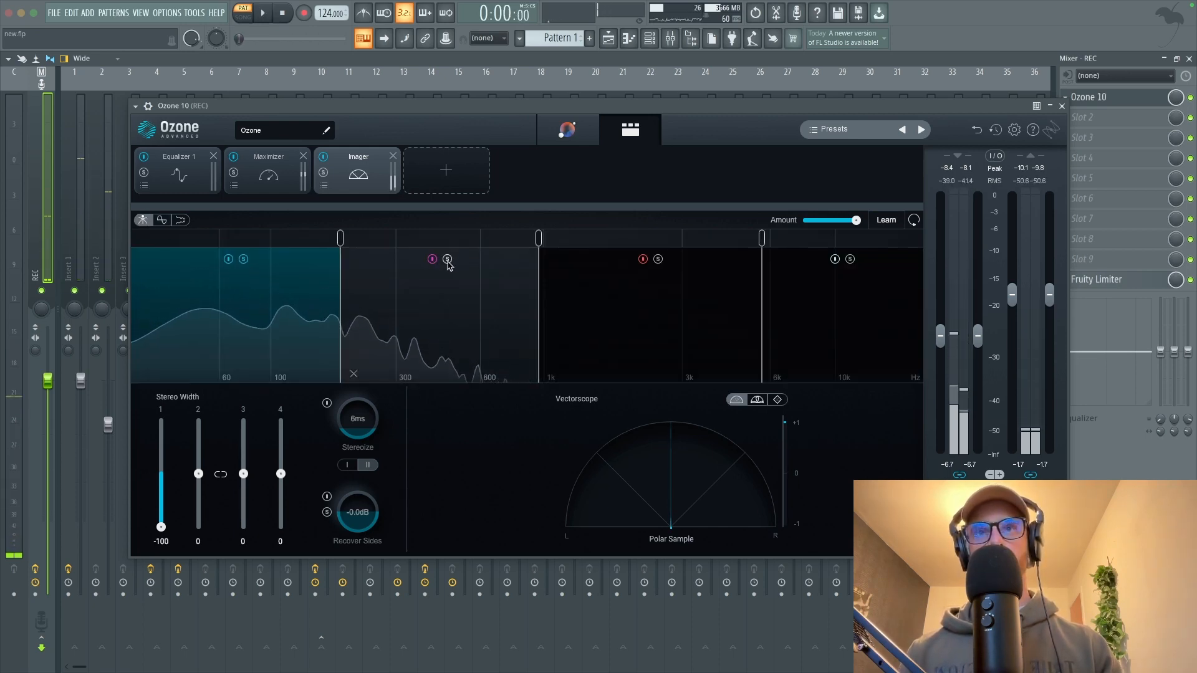
Solo Imager band 2 and set its Stereo Width to -19 during playback.
click(408, 303)
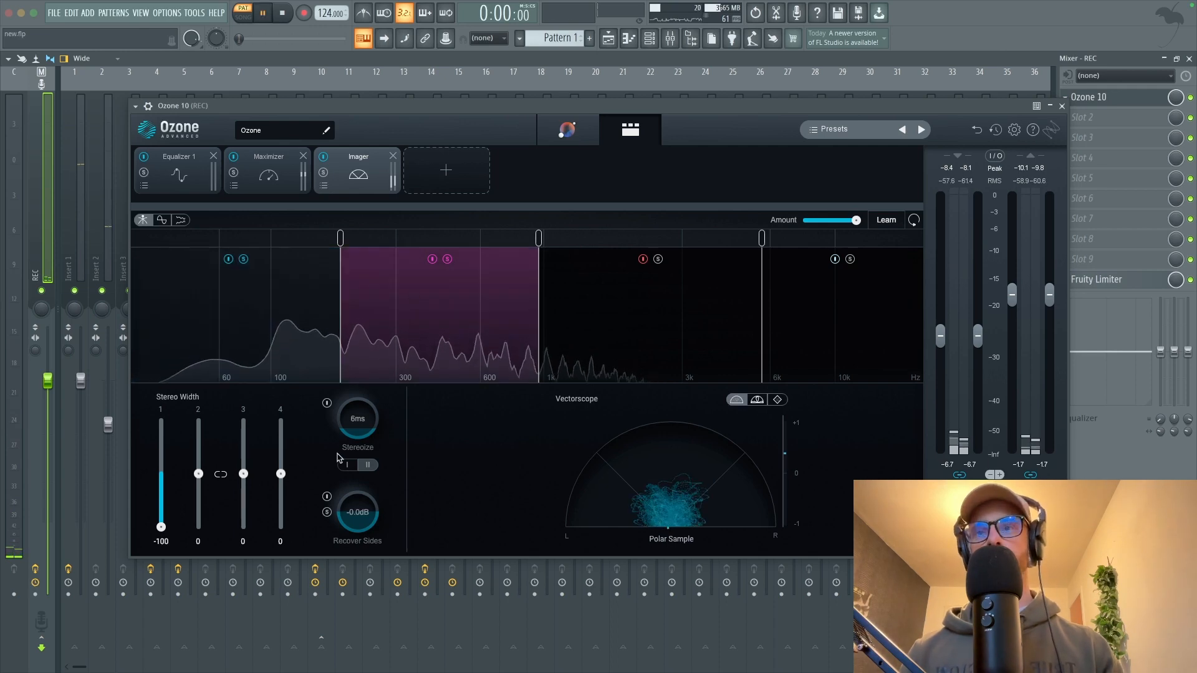
key(space)
drag(199, 475, 201, 485)
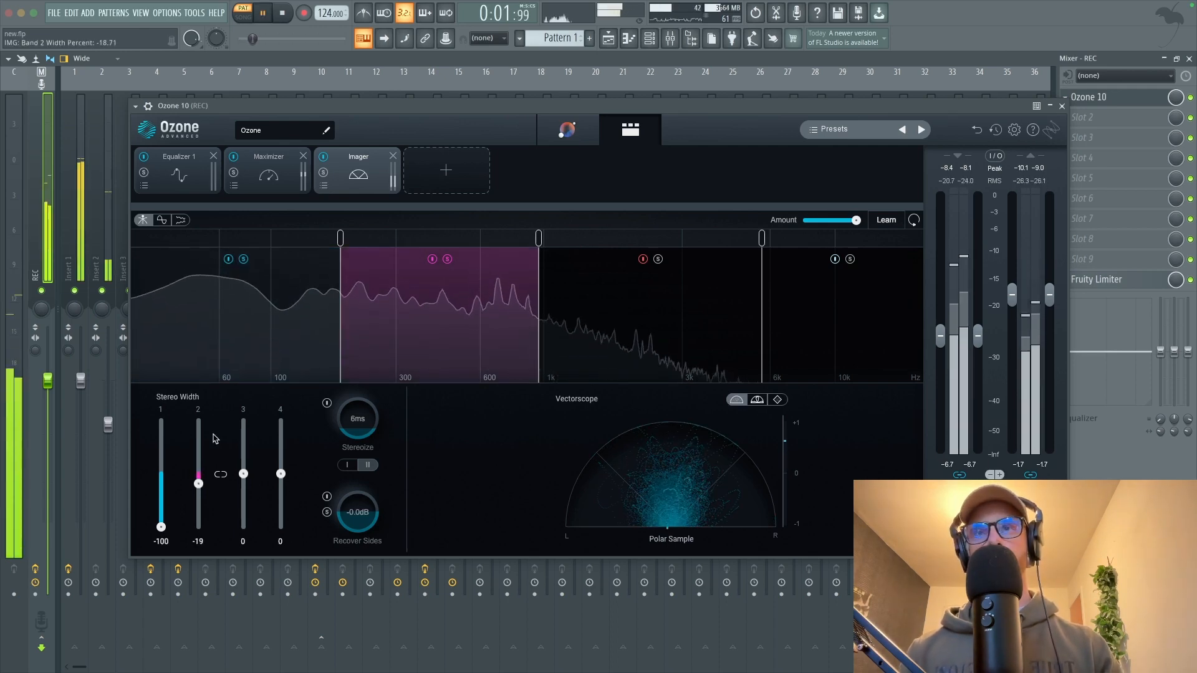
Show the correlation trace for soloed Imager band 2 and set its Stereo Width to -32 during playback.
click(162, 222)
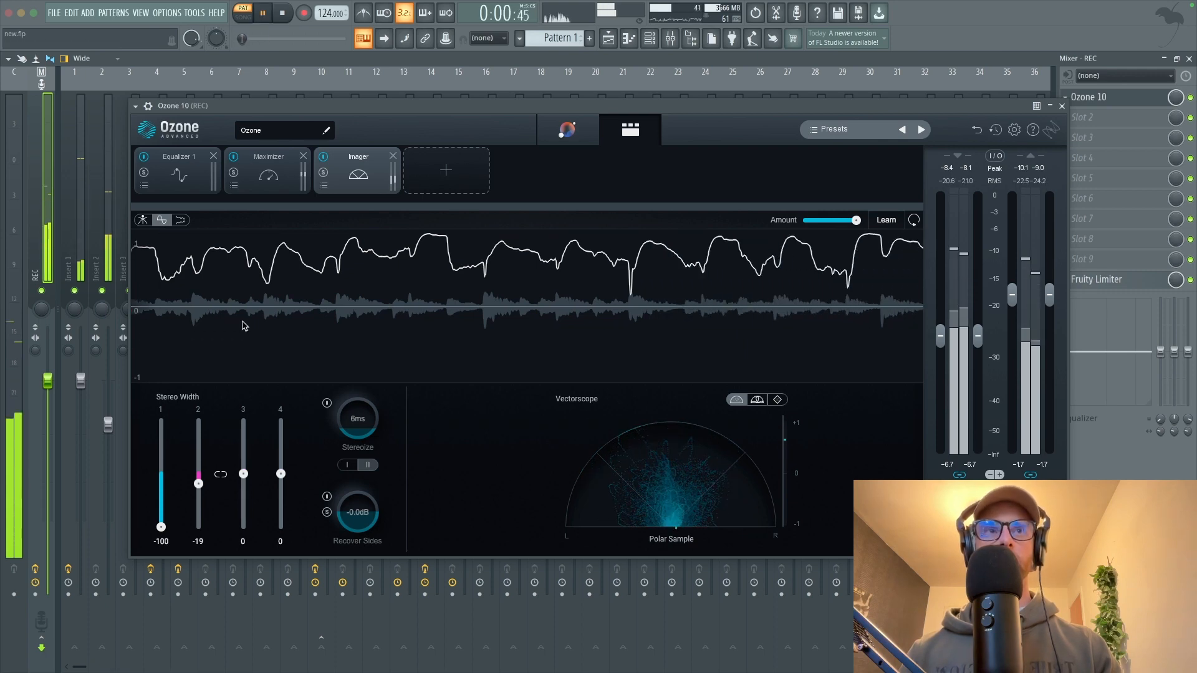
mouse_move(199, 483)
mouse_down()
mouse_move(199, 447)
mouse_move(199, 486)
mouse_up()
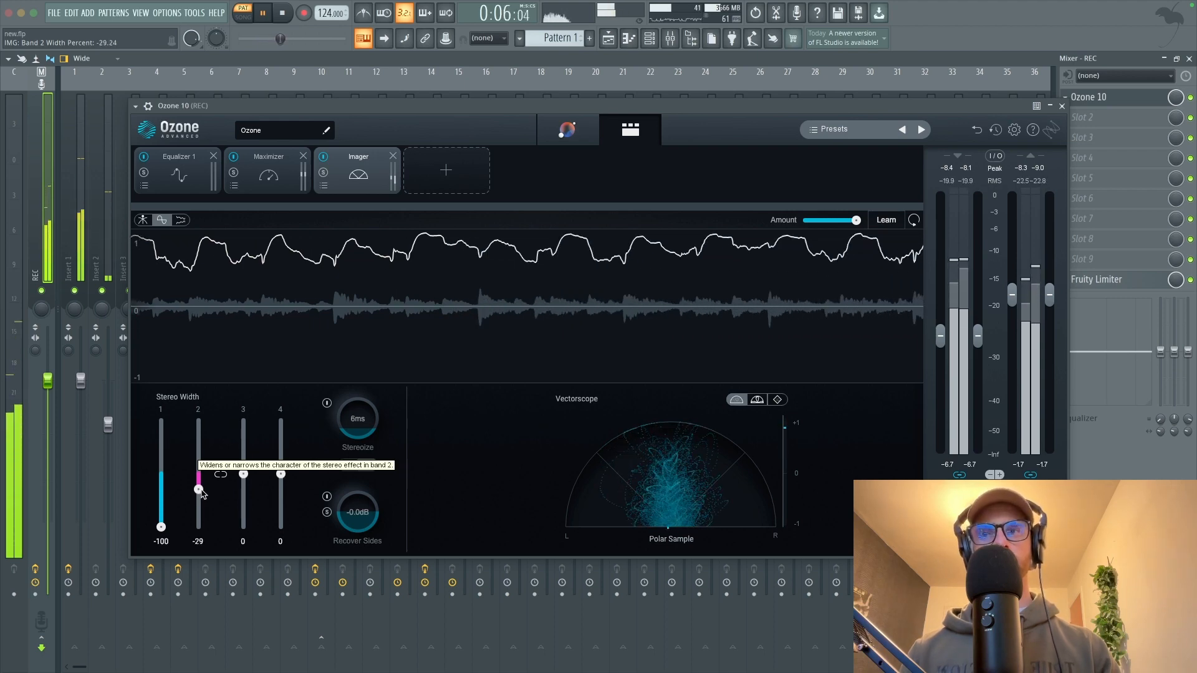
key(space)
Solo Imager band 3 and set its Stereo Width to 40 while playing against the correlation trace.
click(143, 220)
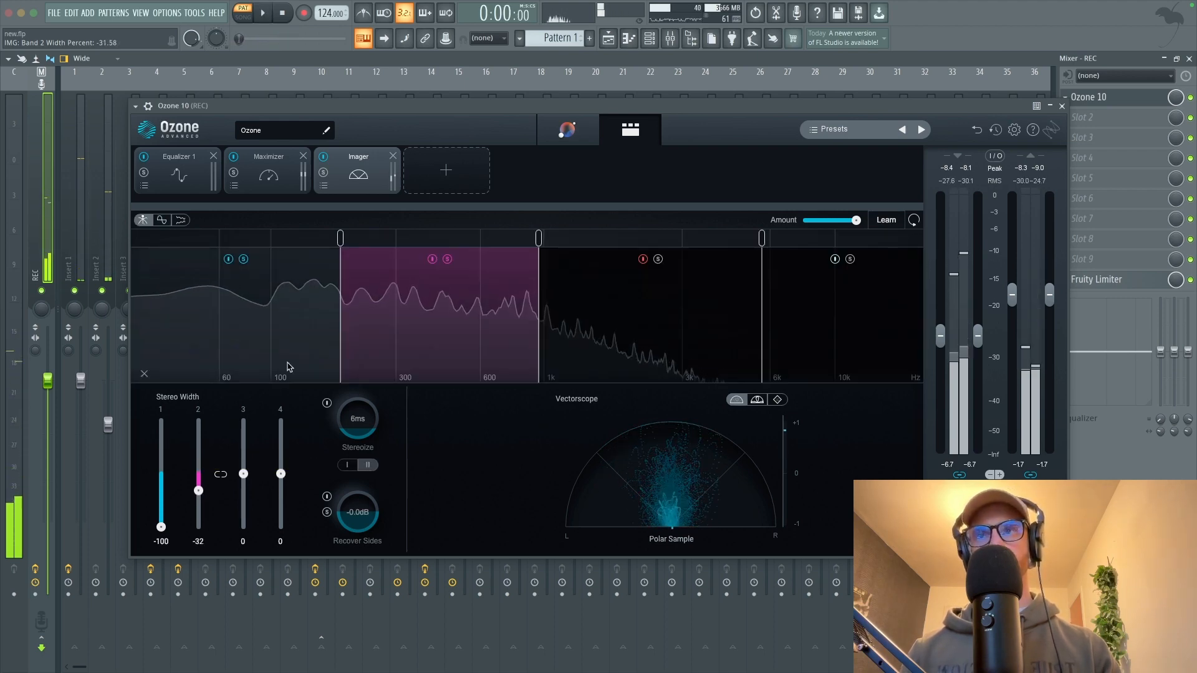
key(space)
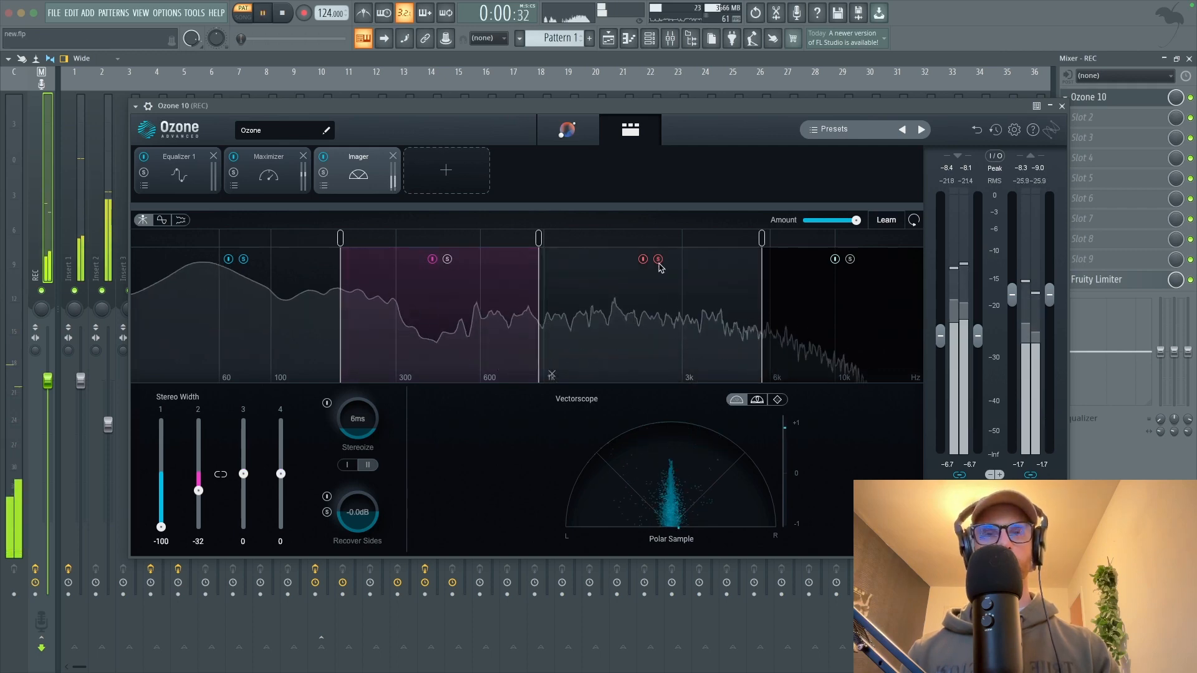
click(166, 223)
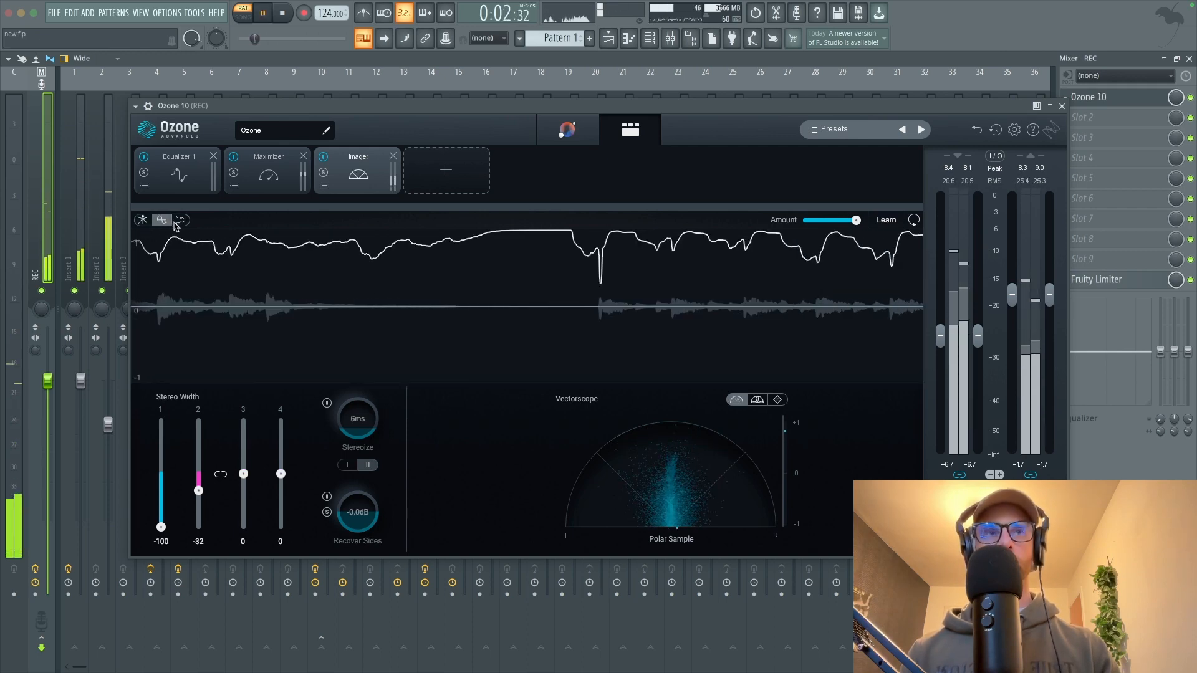
key(space)
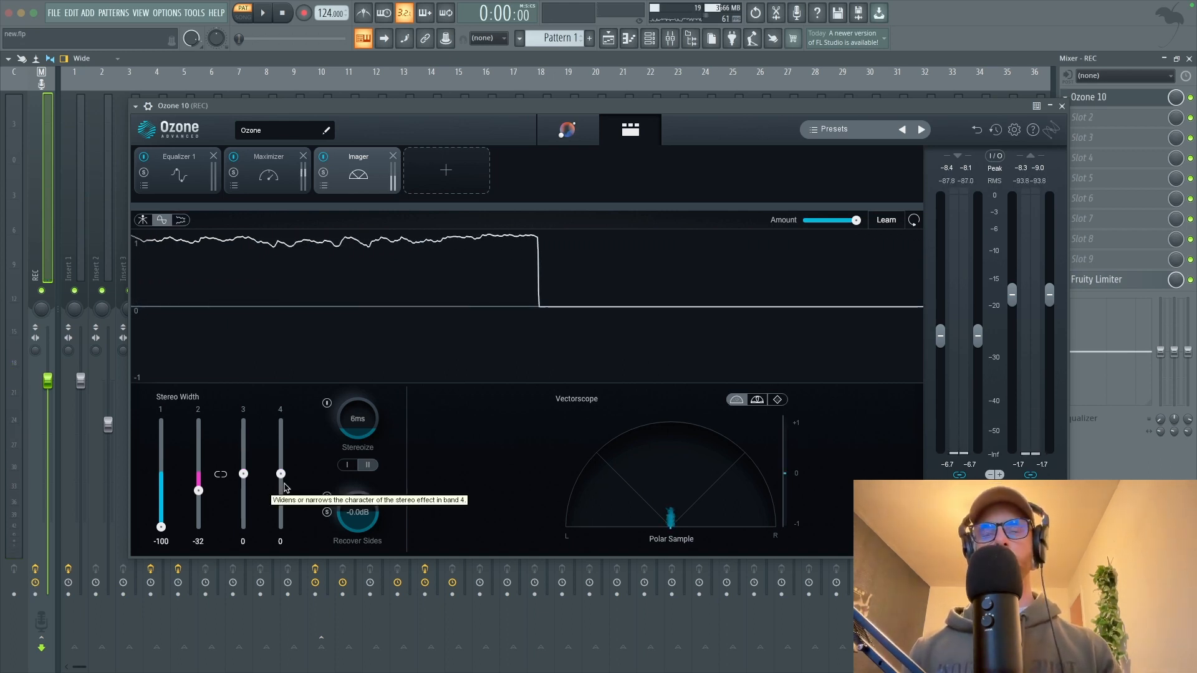
key(space)
drag(243, 475, 254, 463)
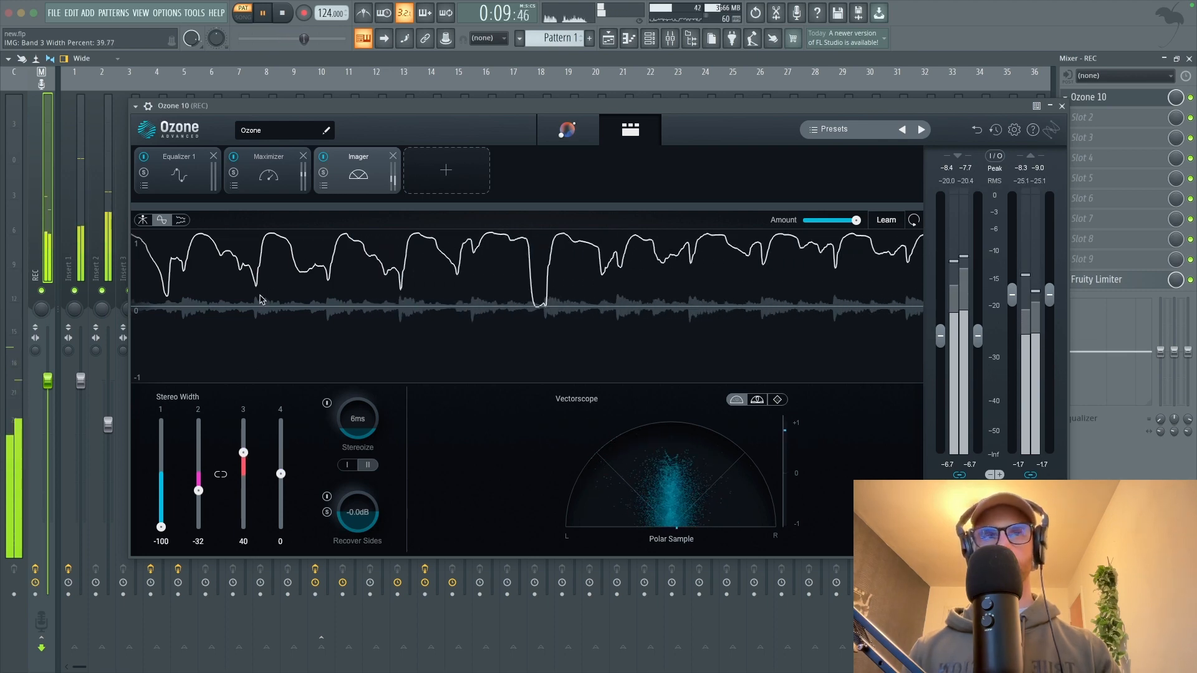
key(space)
Solo Imager band 4 instead of band 3 and set its Stereo Width to 60 while playing against the correlation trace.
click(143, 220)
key(space)
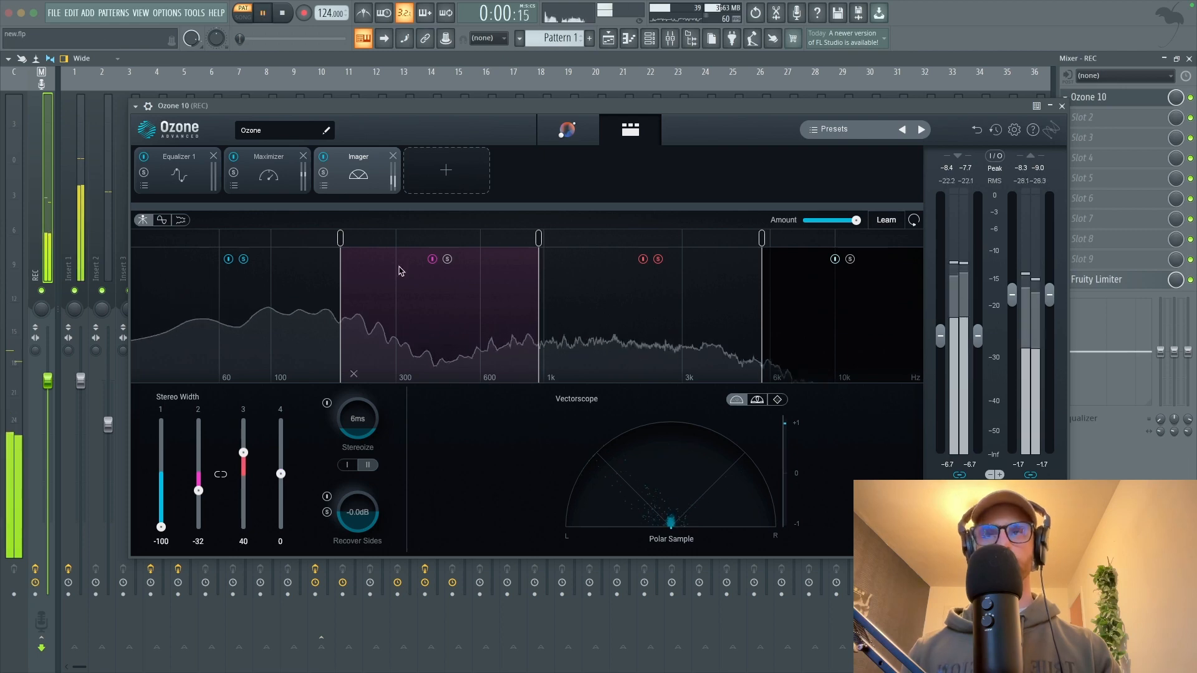
key(space)
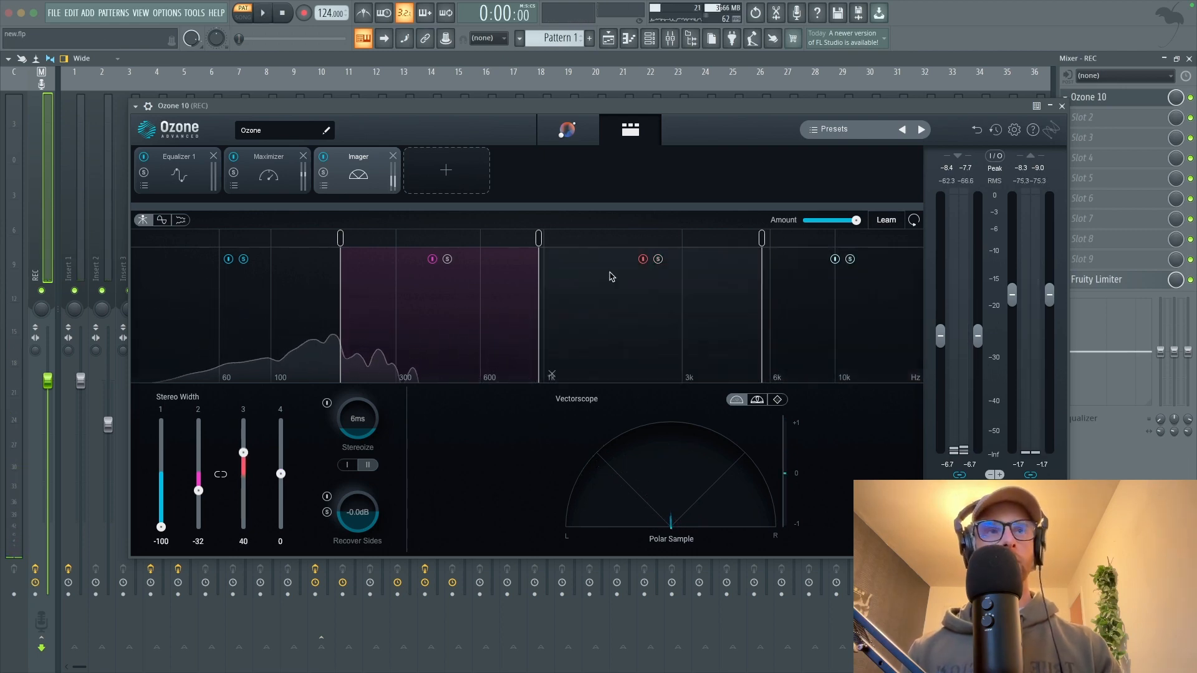
click(163, 221)
key(space)
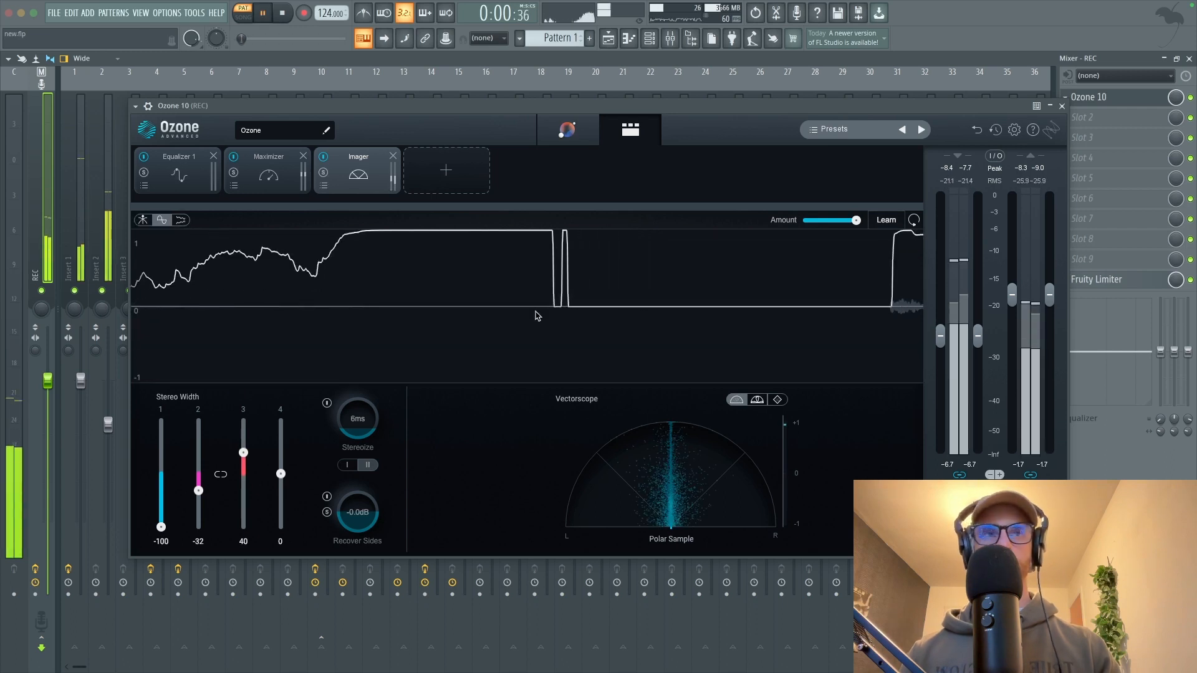
drag(281, 473, 281, 441)
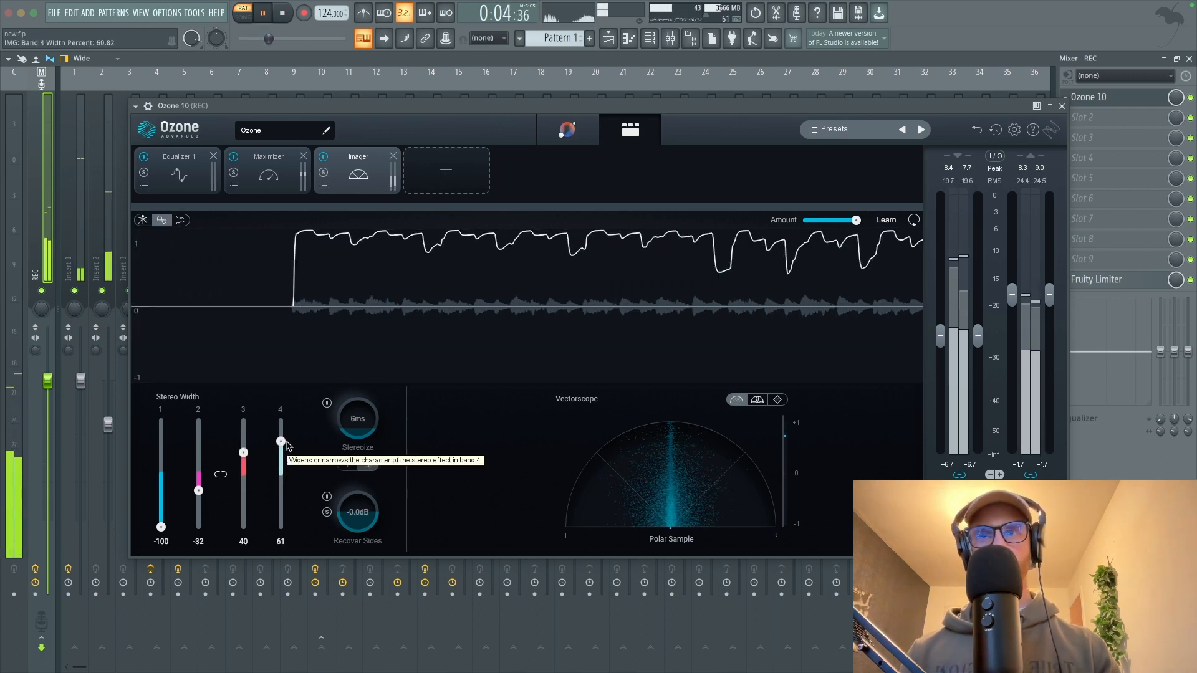
drag(286, 442, 287, 443)
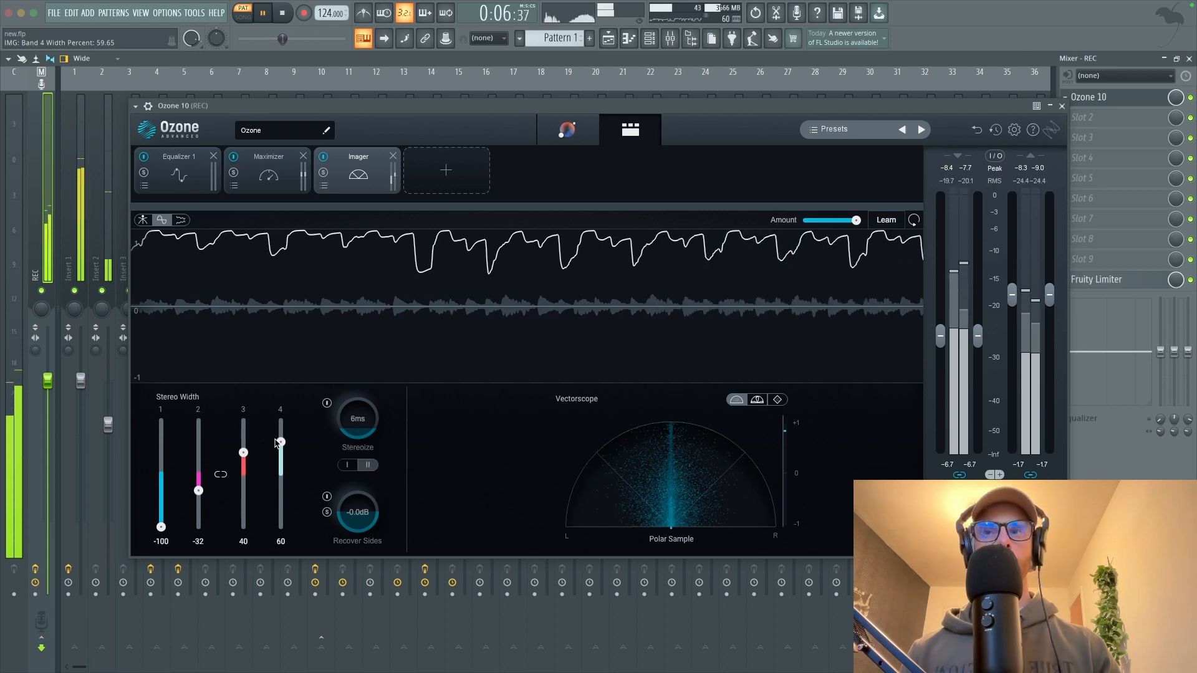
key(space)
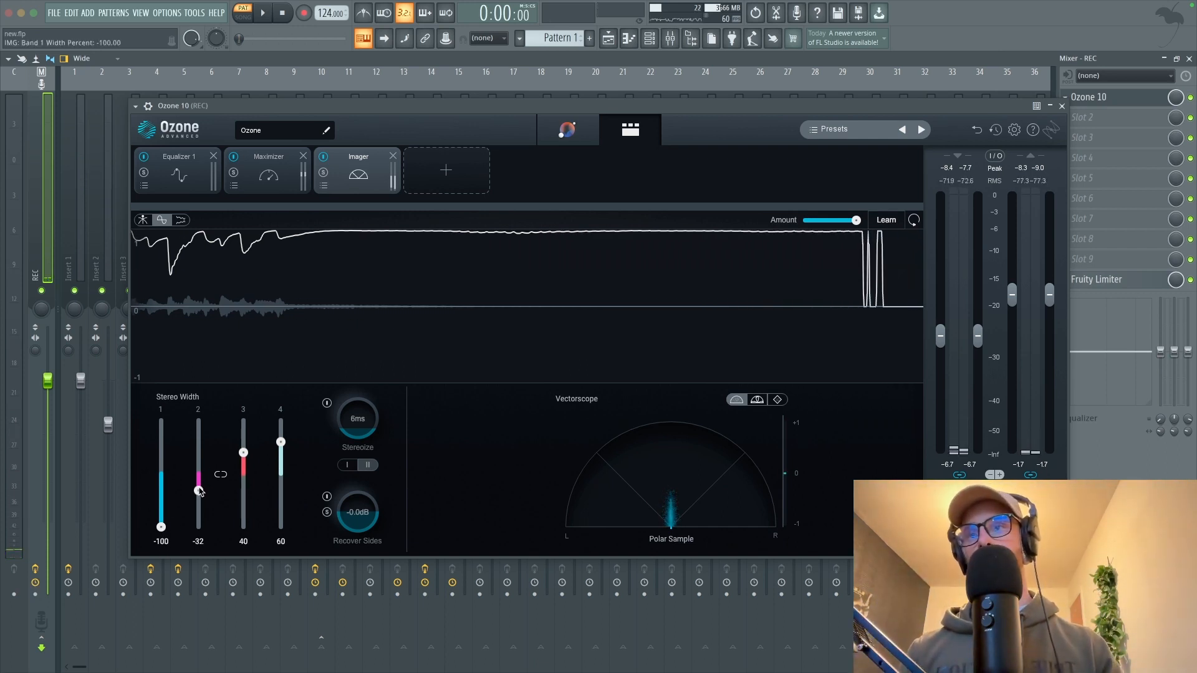
Set Imager band 2's Stereo Width to -30 and return to the spectrum view.
drag(198, 491, 199, 493)
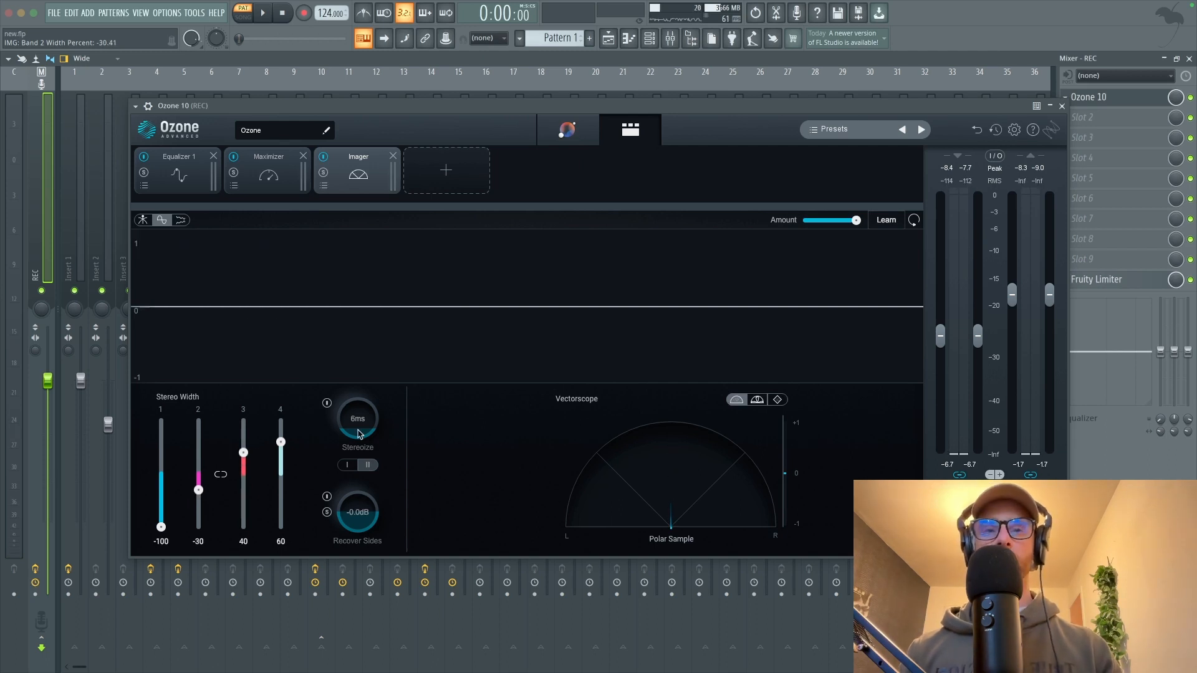
click(162, 222)
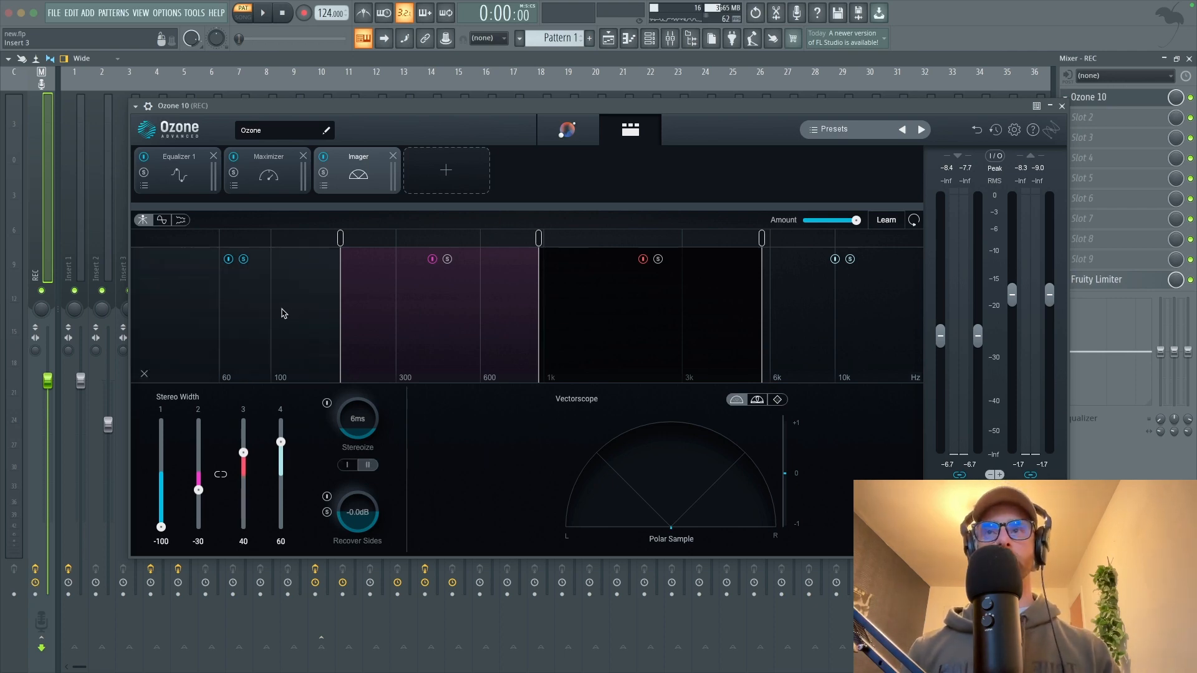
Enable Recover Sides in the Imager and raise it to +3.0 dB during playback.
click(329, 497)
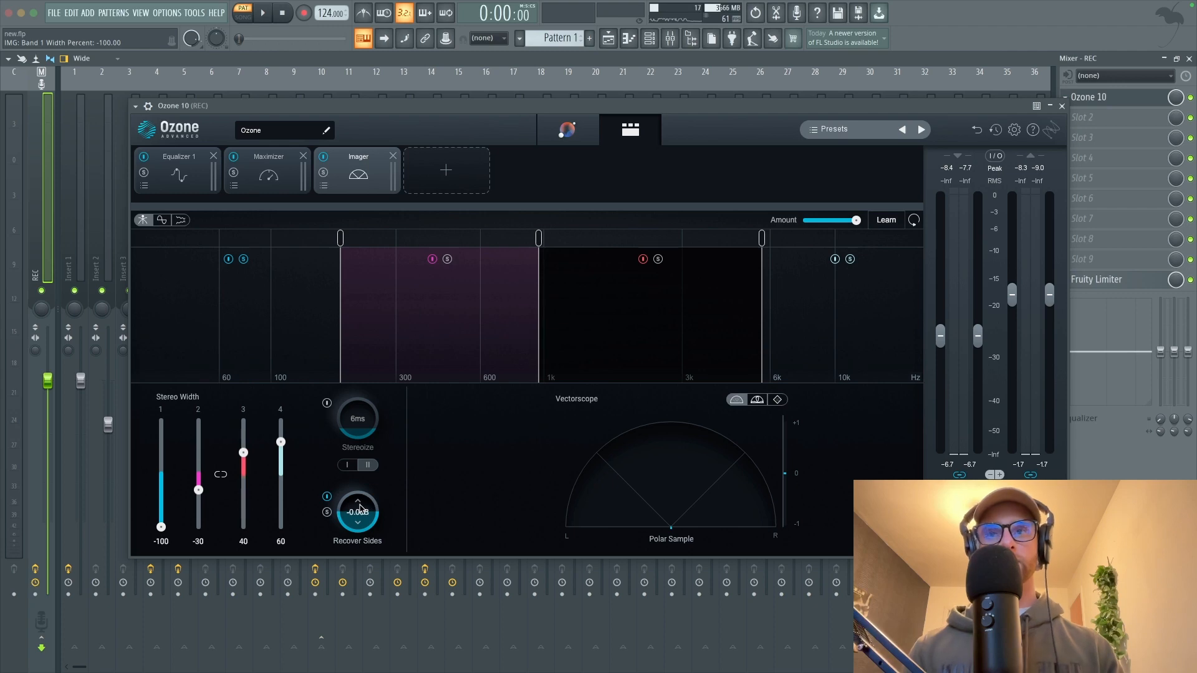
key(space)
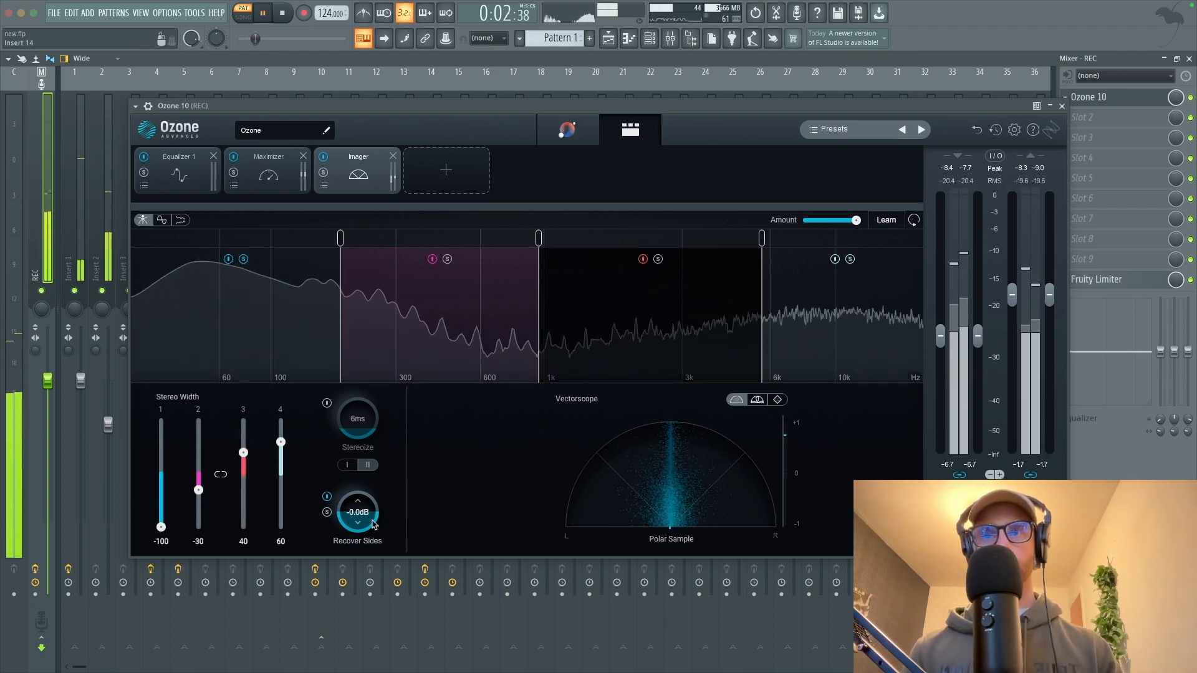
click(327, 497)
click(329, 498)
drag(358, 517, 376, 478)
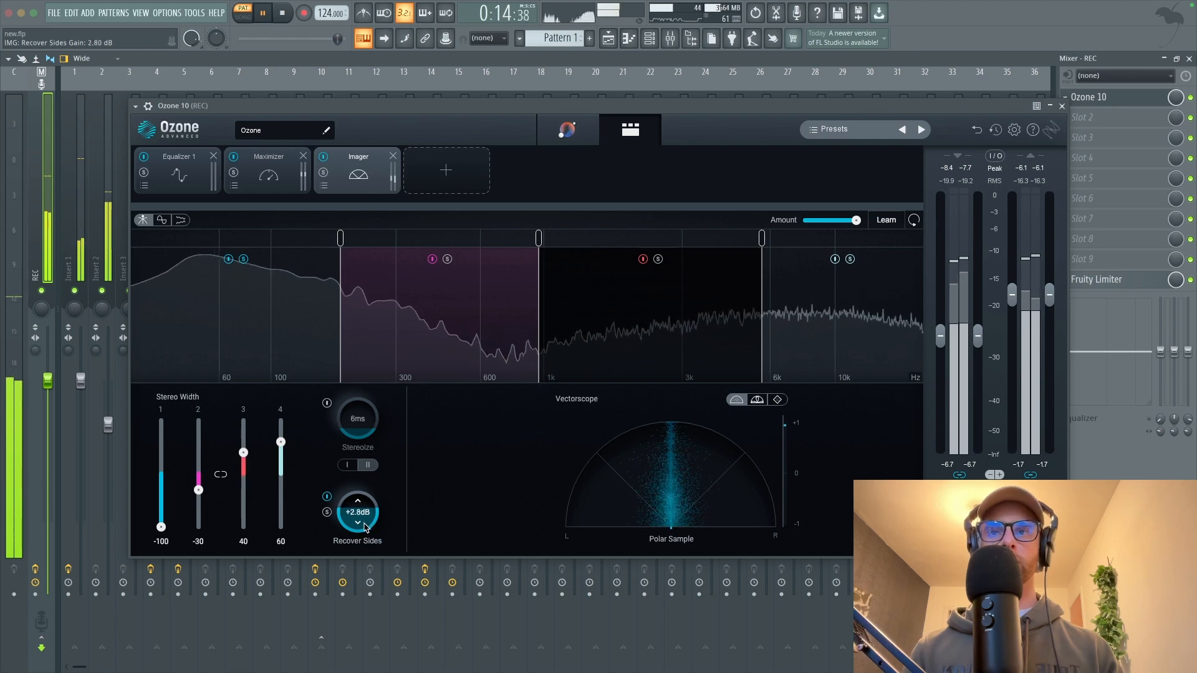
Compare the soloed lowest and highest bands with Recover Sides off and on.
click(328, 498)
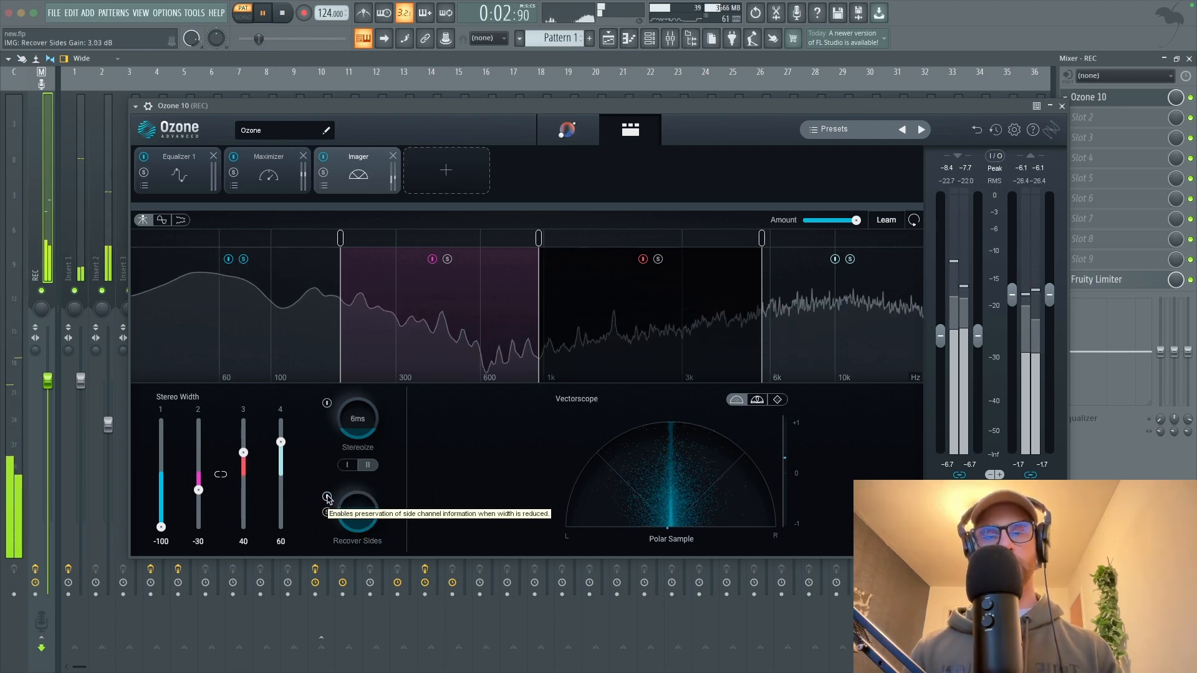
click(327, 497)
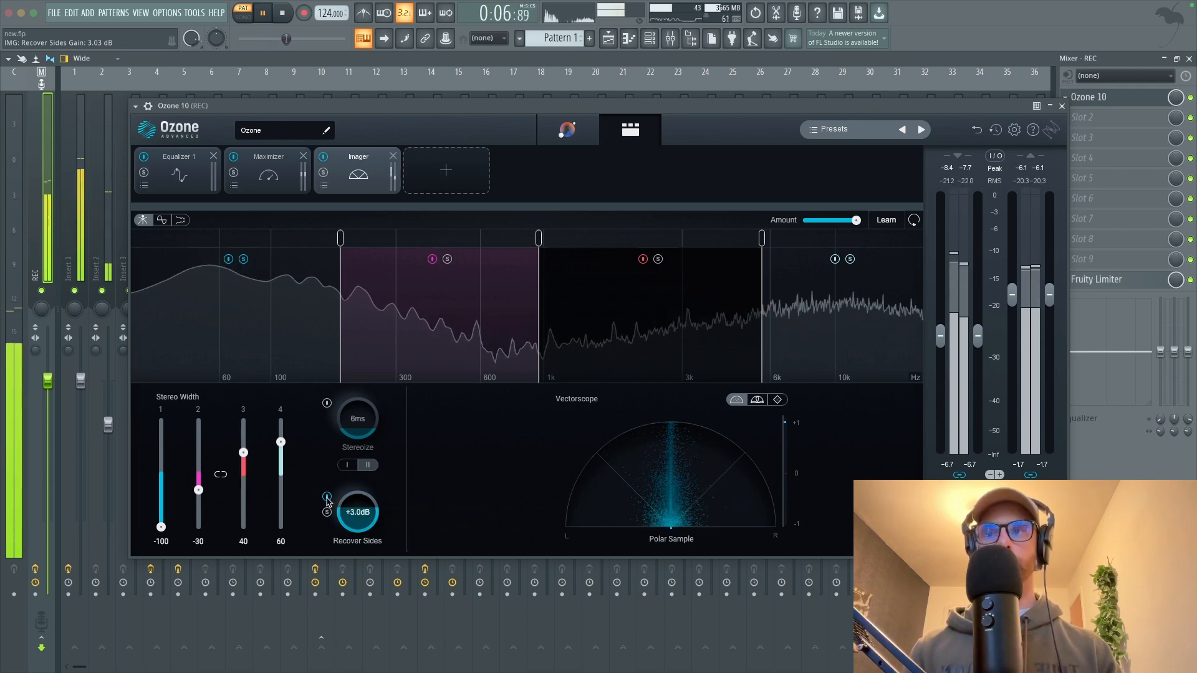
key(space)
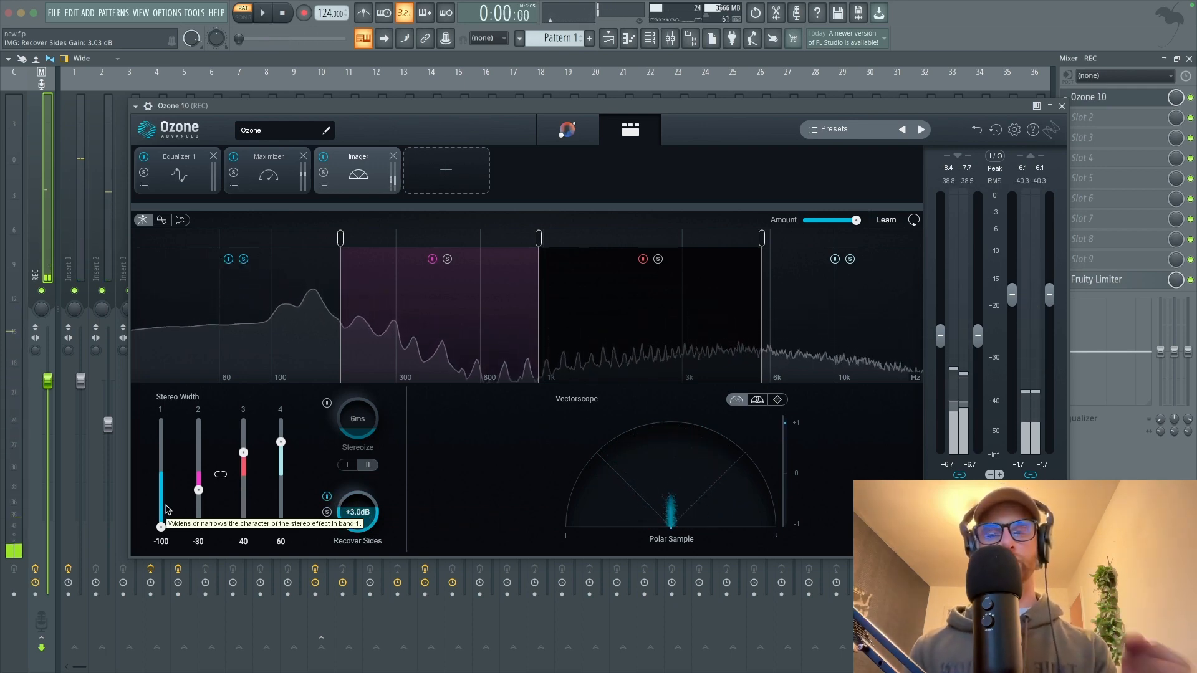
key(space)
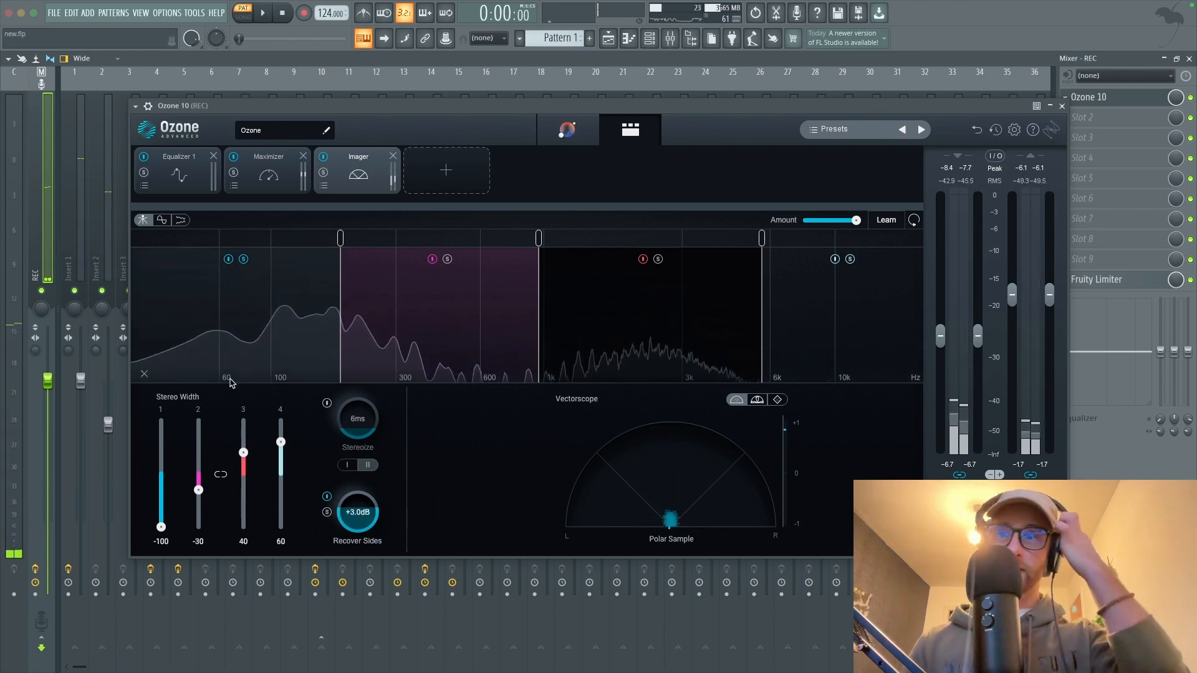
Clear the band solos and compare the full mix with the Imager bypassed and active, with Recover Sides off.
key(space)
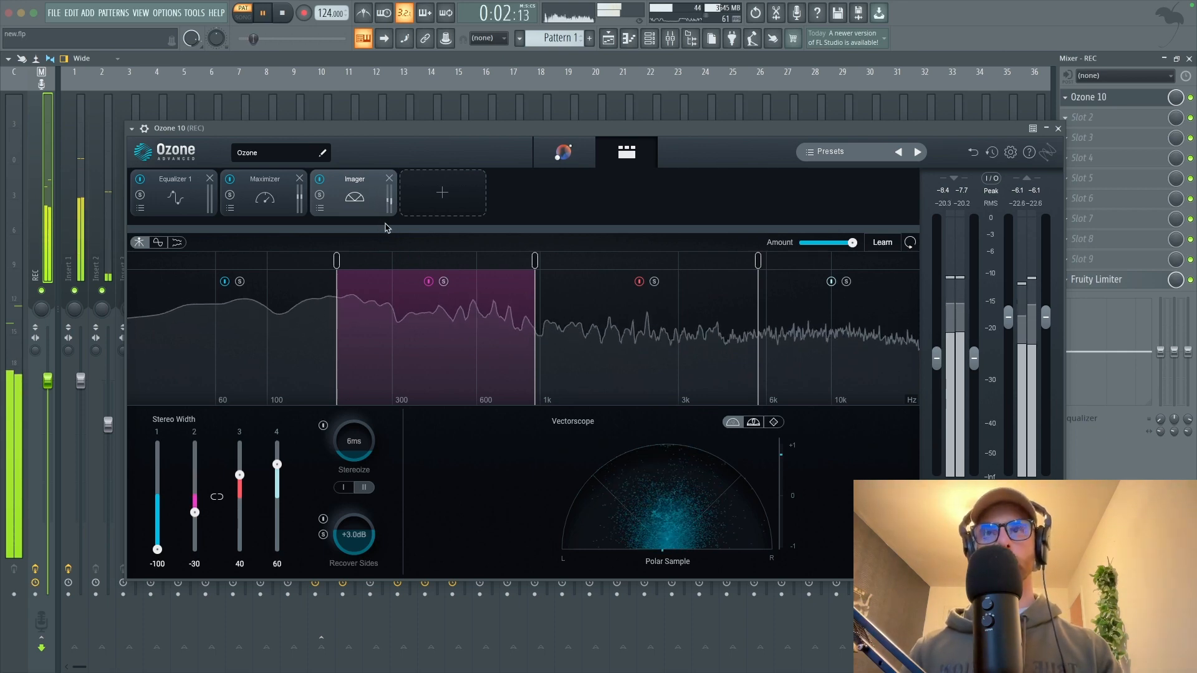
key(space)
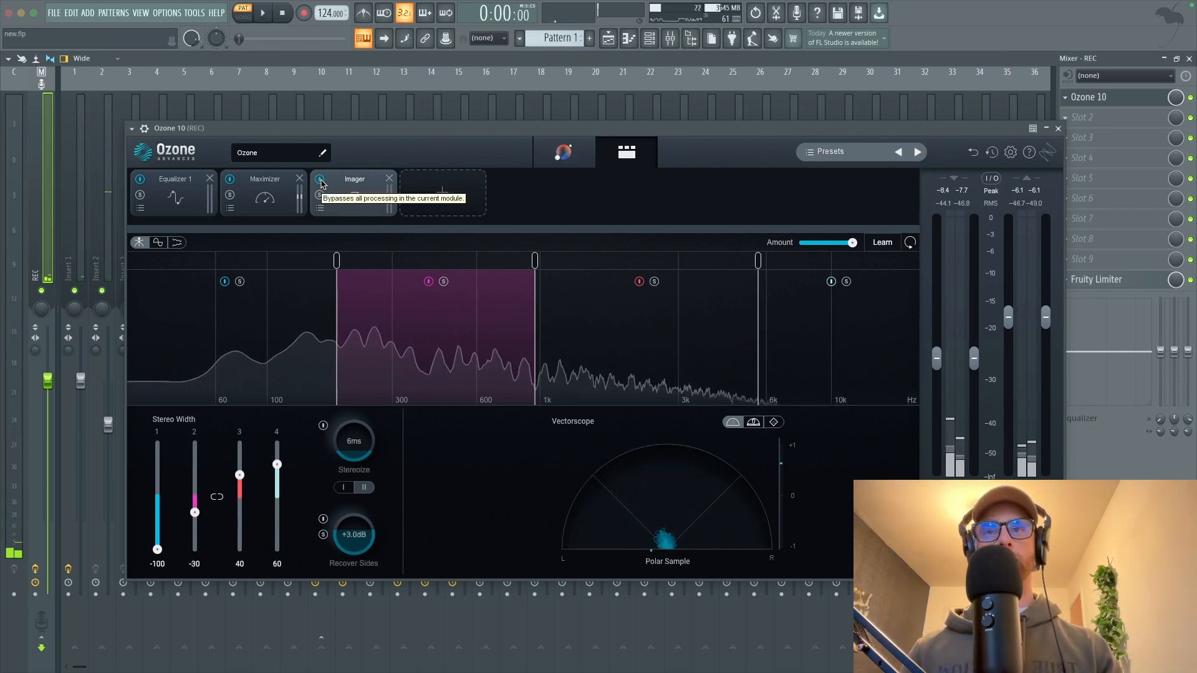
click(321, 180)
key(space)
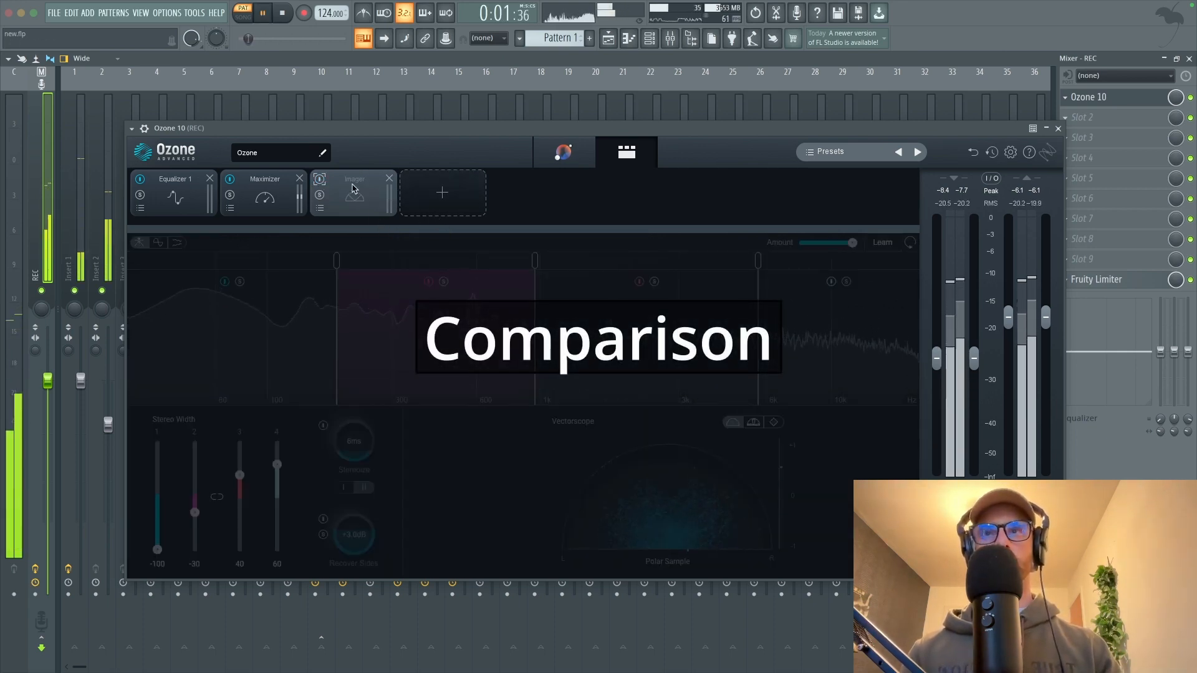
click(319, 180)
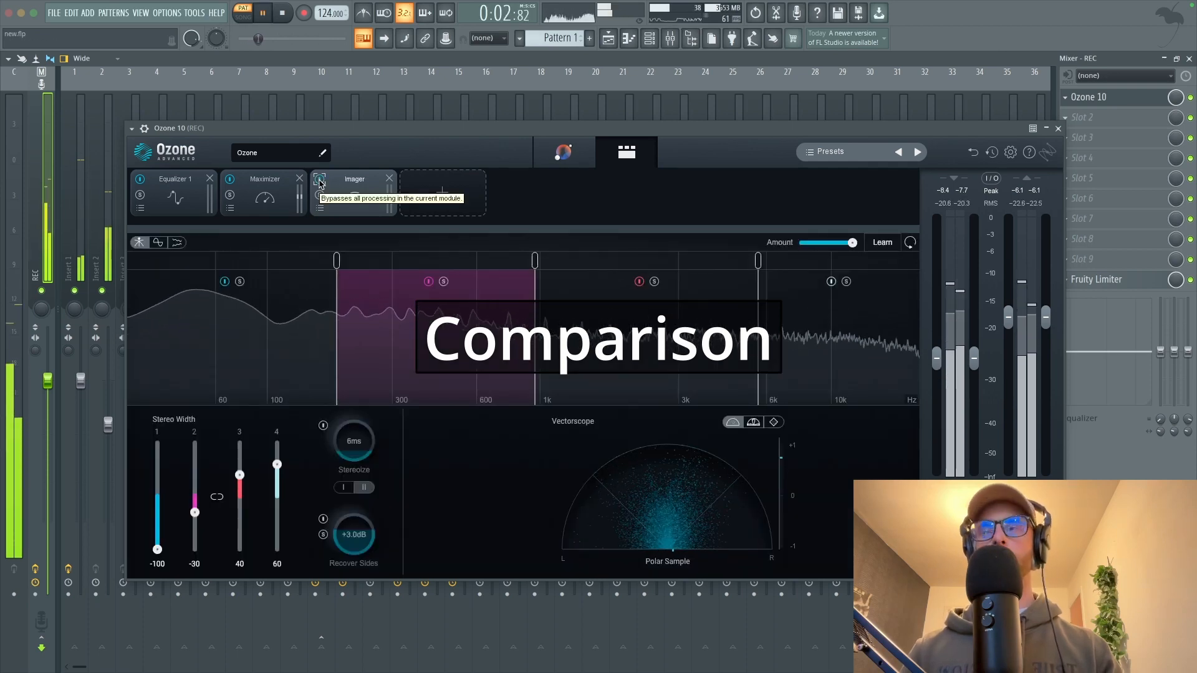
key(space)
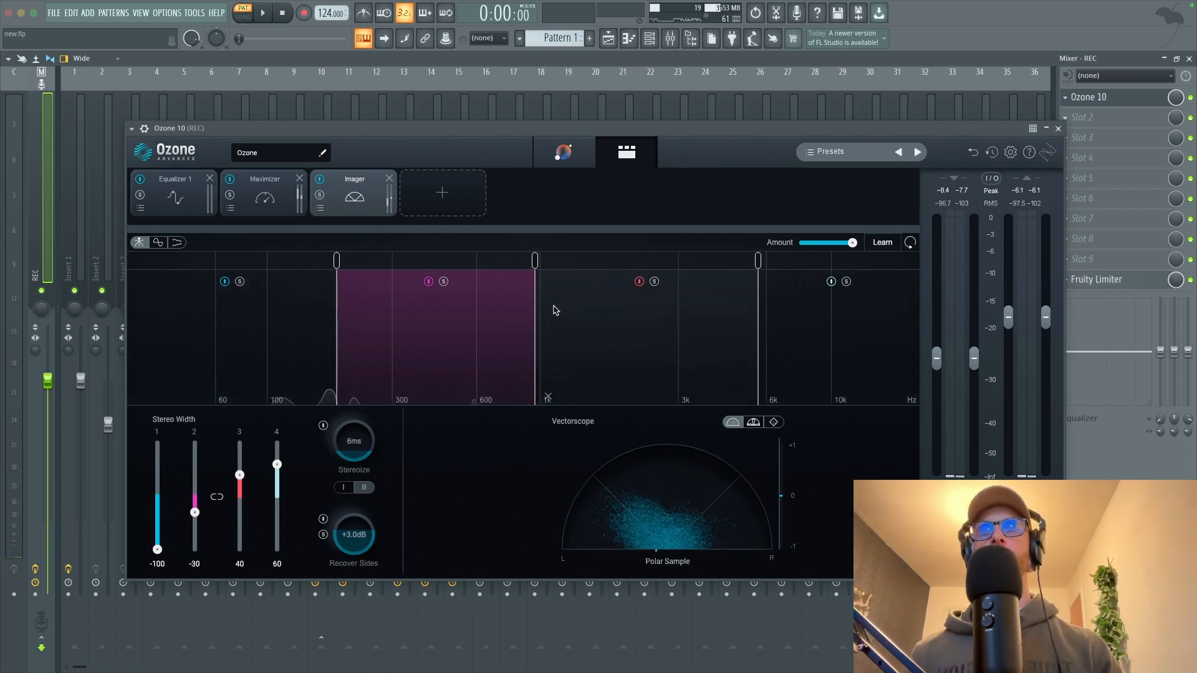
Replay the mix with the Imager bypassed and active again, leaving the Imager active and Recover Sides enabled.
key(space)
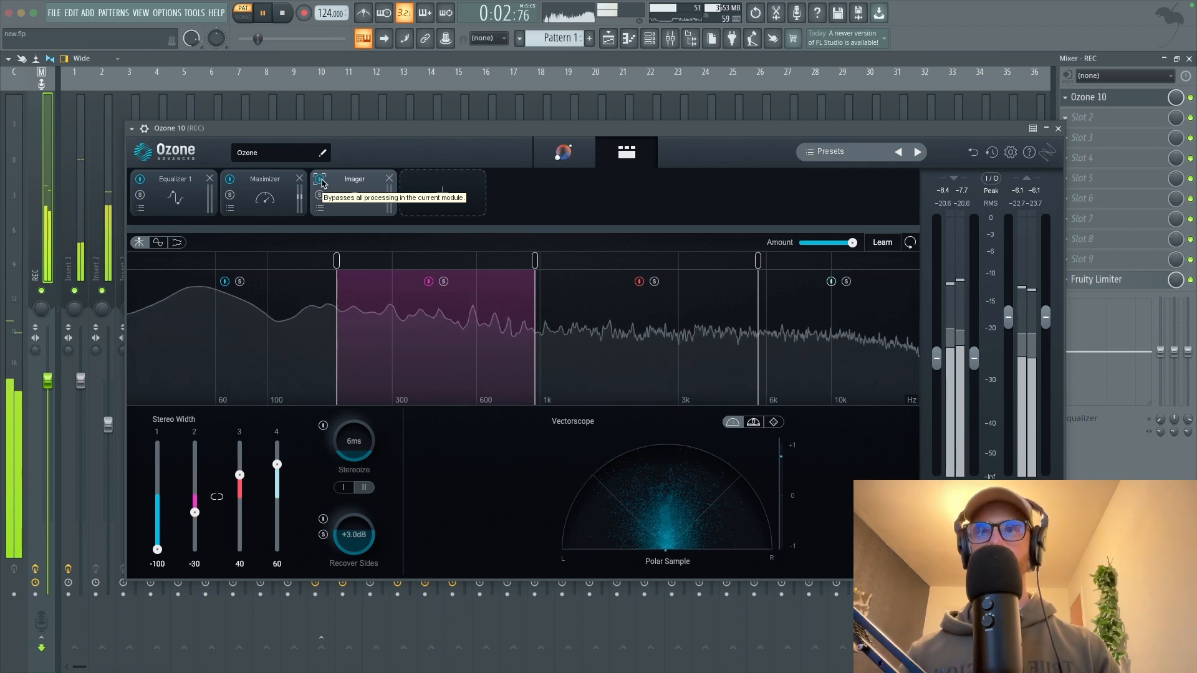
click(320, 181)
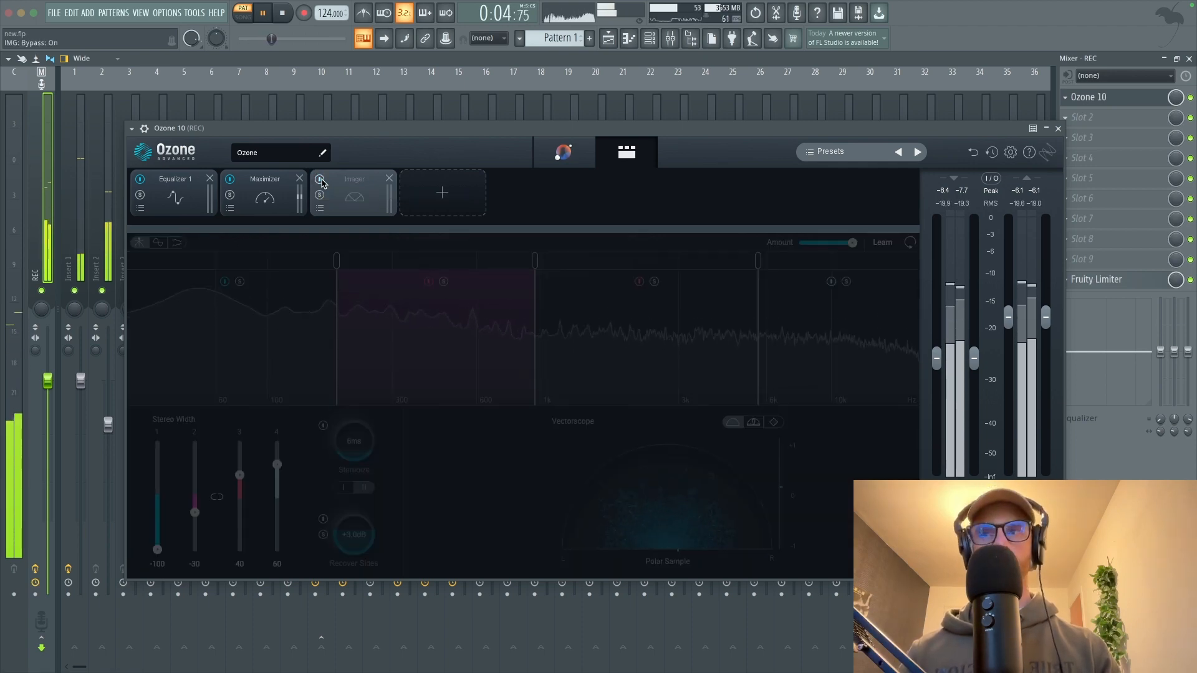
click(320, 180)
key(space)
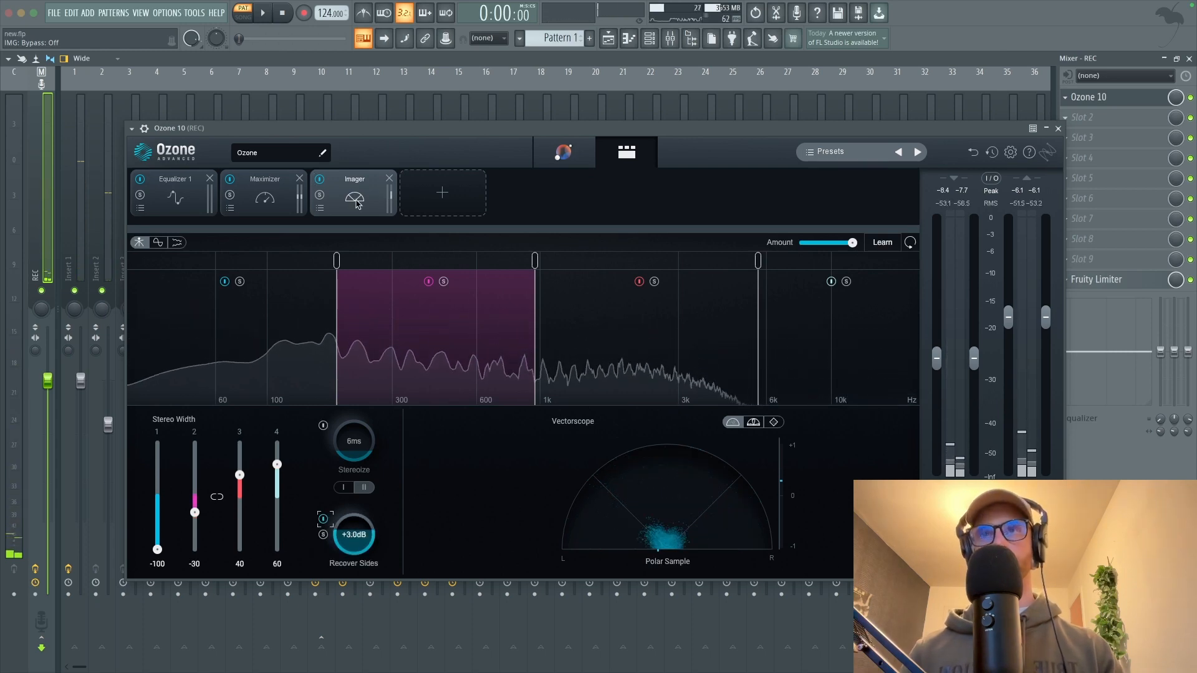
Compare the full mix repeatedly with the Imager bypassed and active while Recover Sides is on, leaving the Imager active.
key(space)
click(321, 181)
click(320, 180)
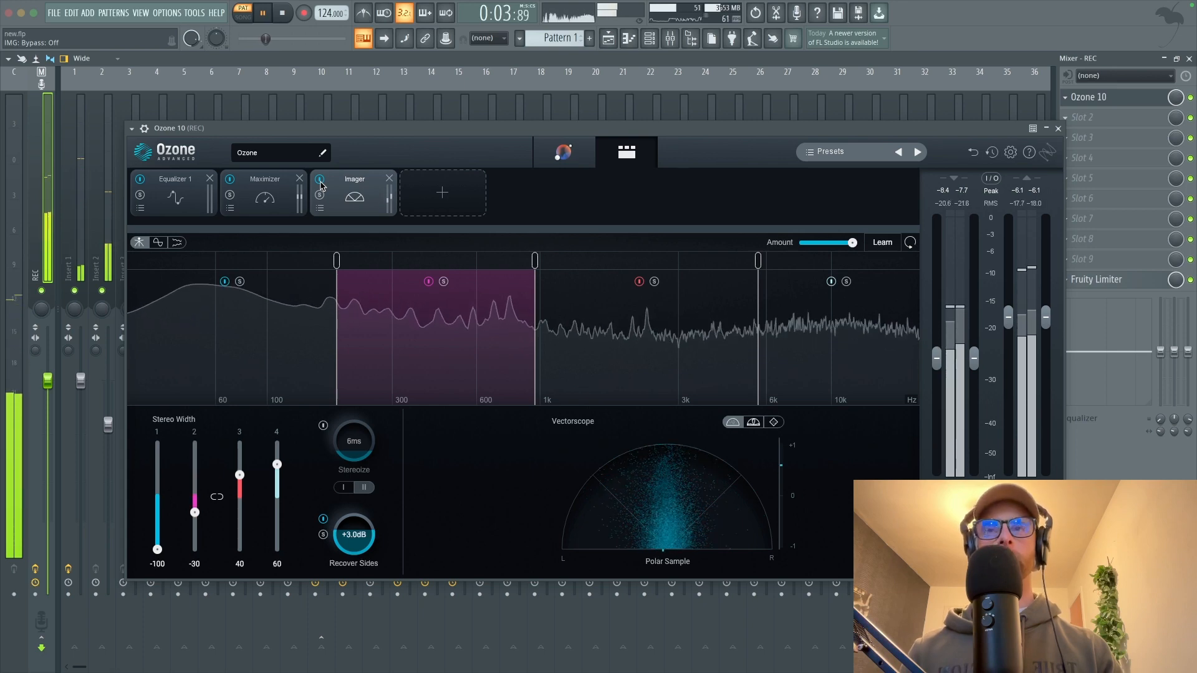
click(321, 181)
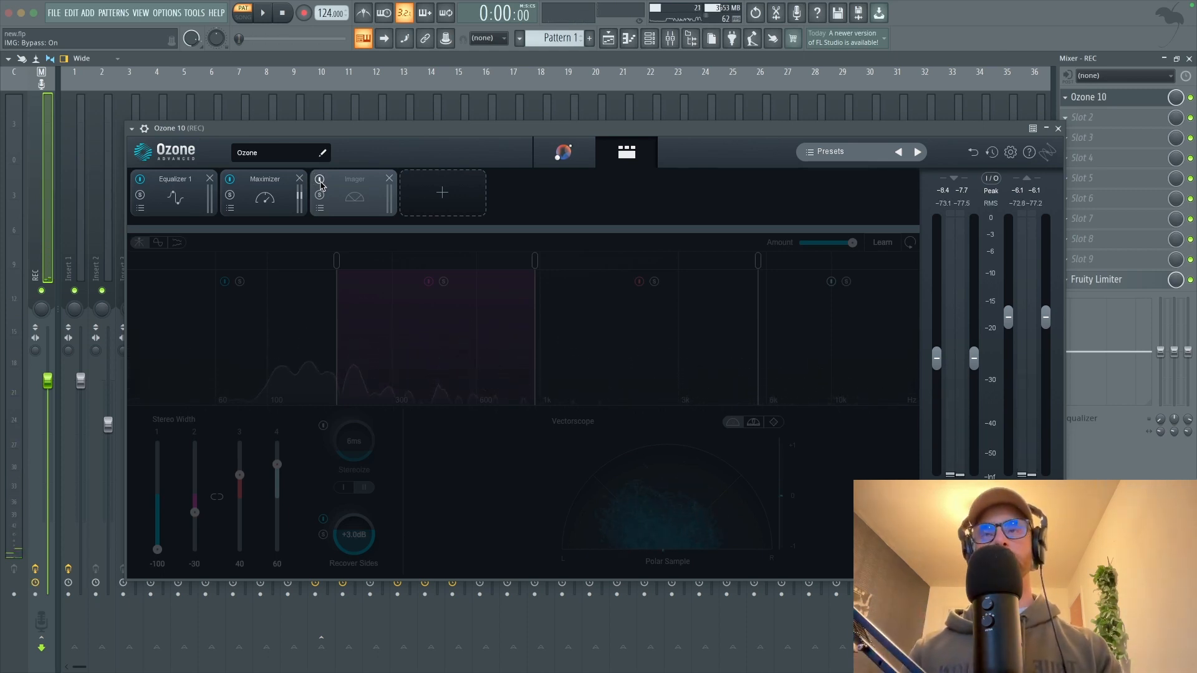
click(320, 180)
key(space)
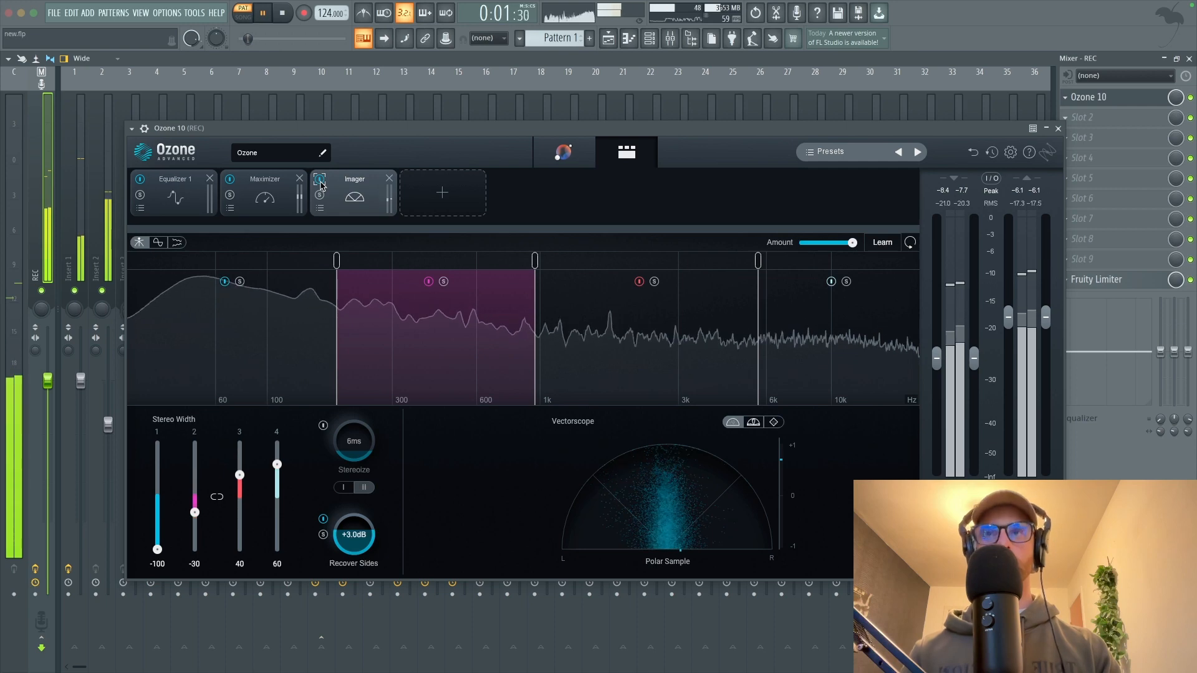
click(320, 180)
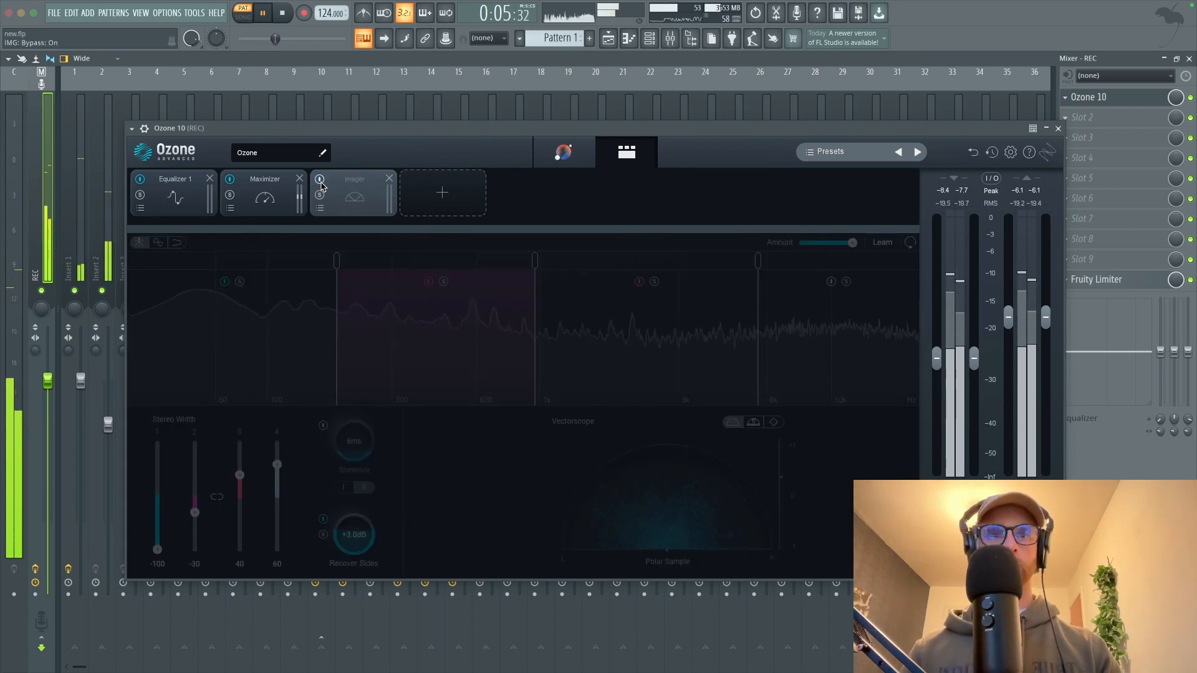
click(319, 180)
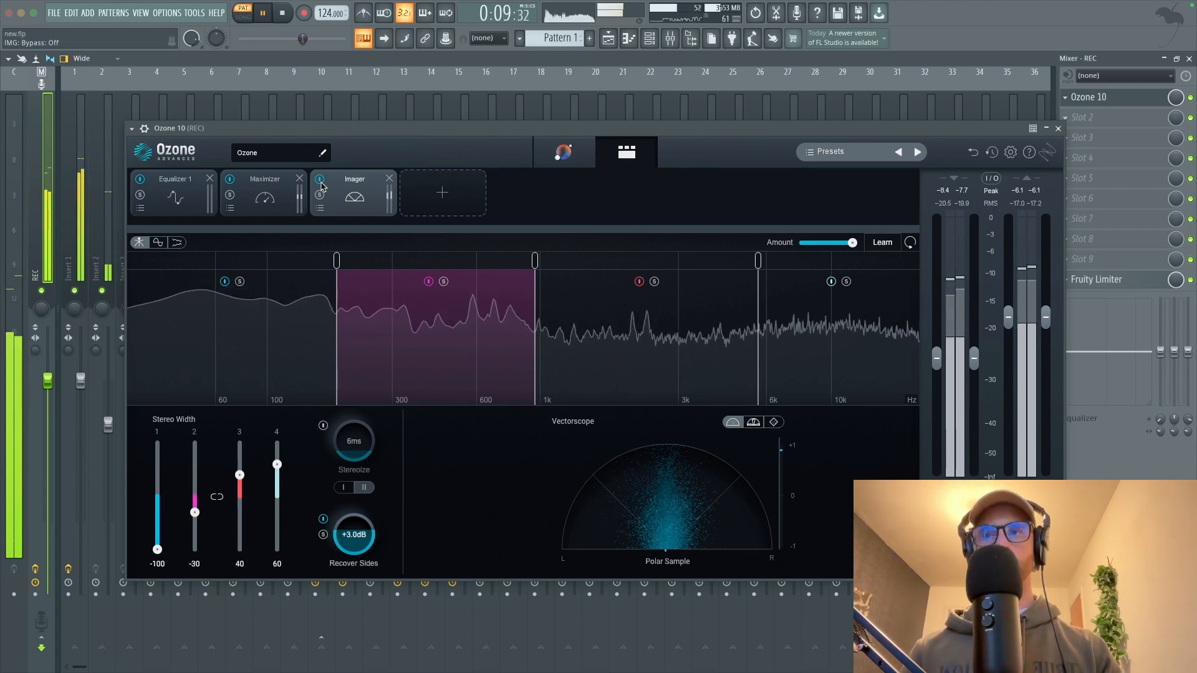
Show the Imager's correlation trace, replay the mix to examine its phase correlation, and close the Ozone window.
click(158, 242)
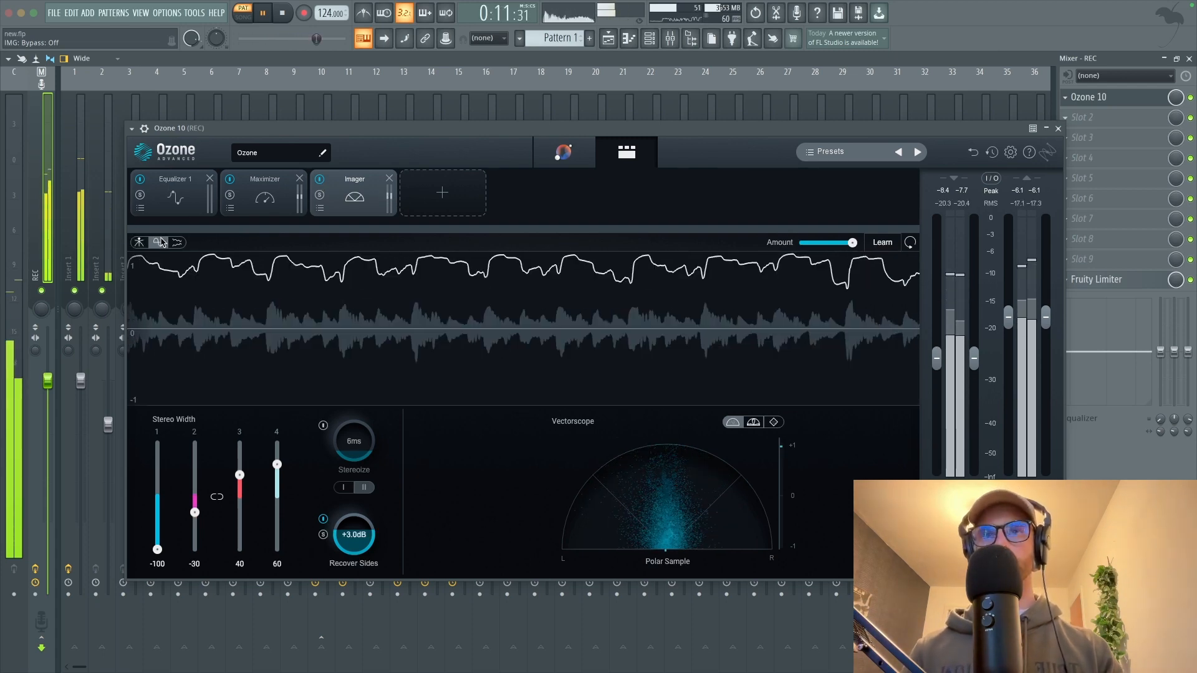
key(space)
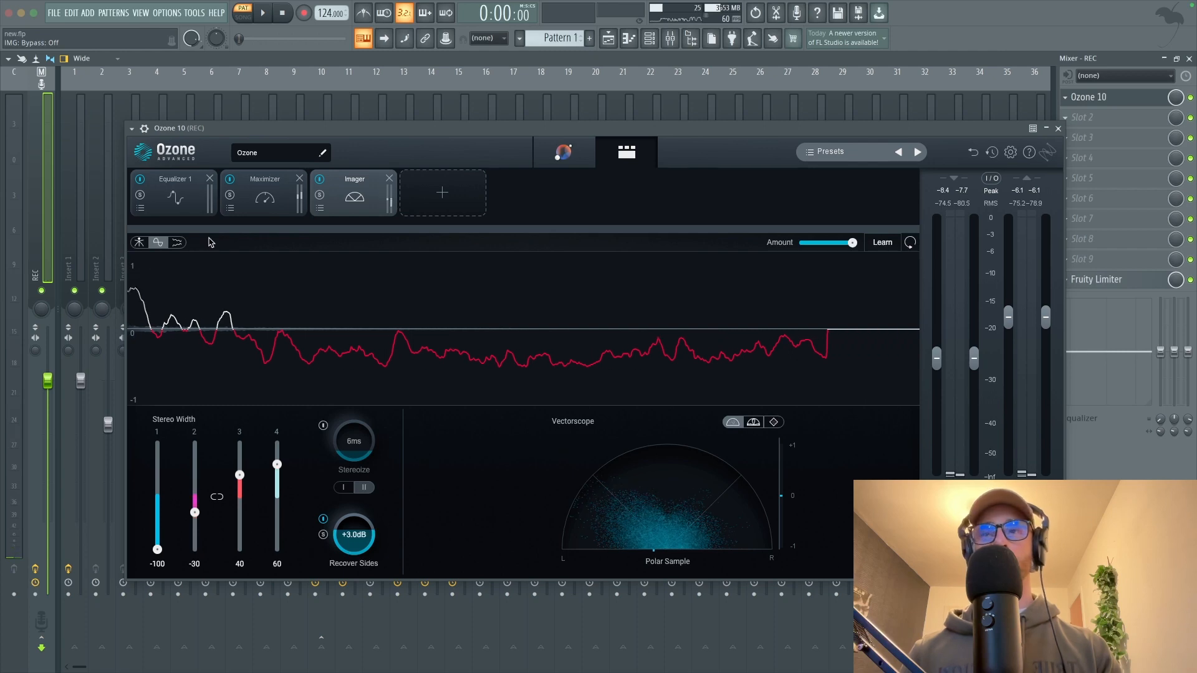
key(space)
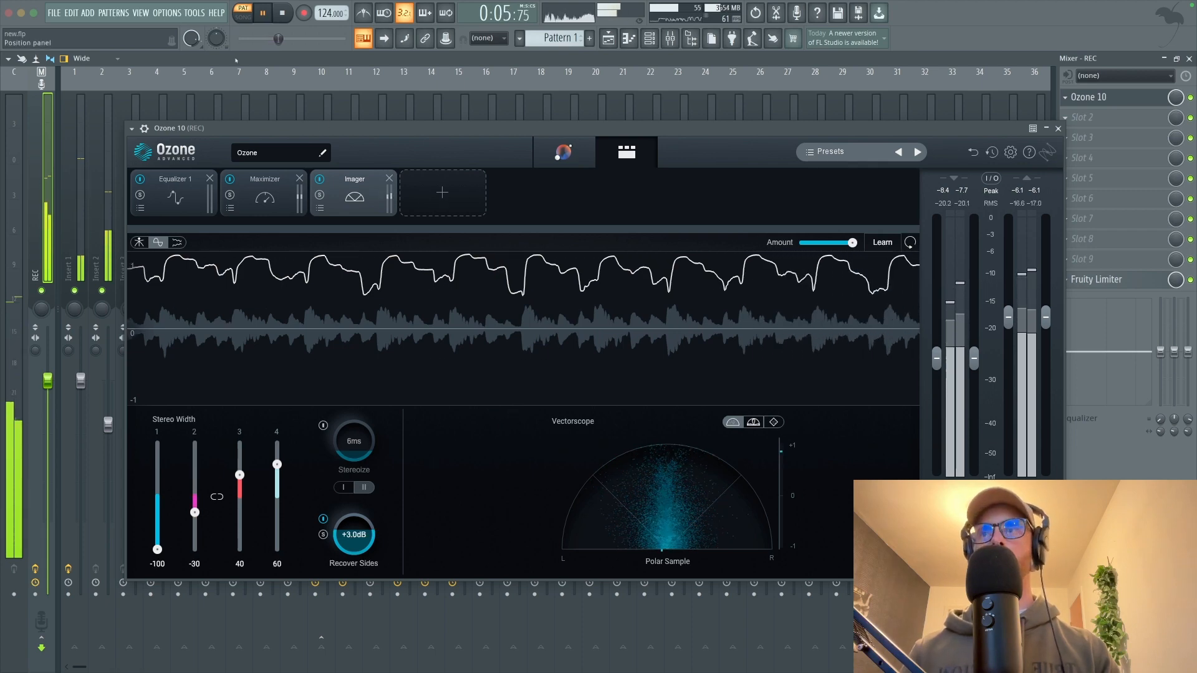
click(282, 13)
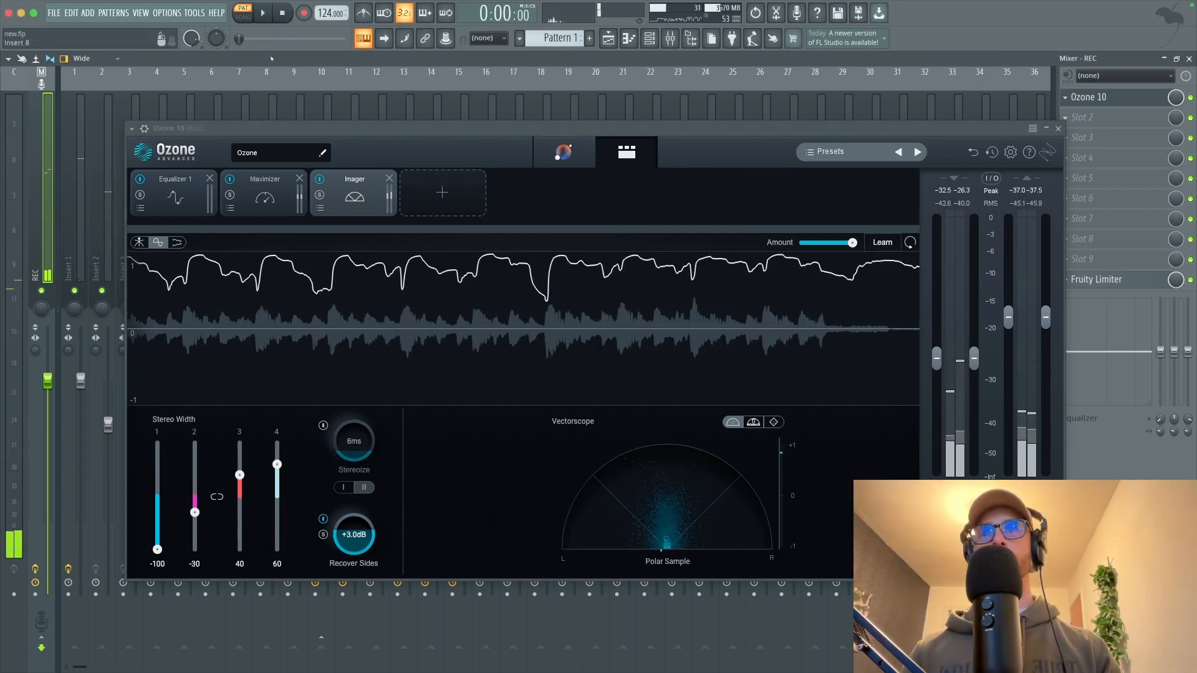
click(1057, 128)
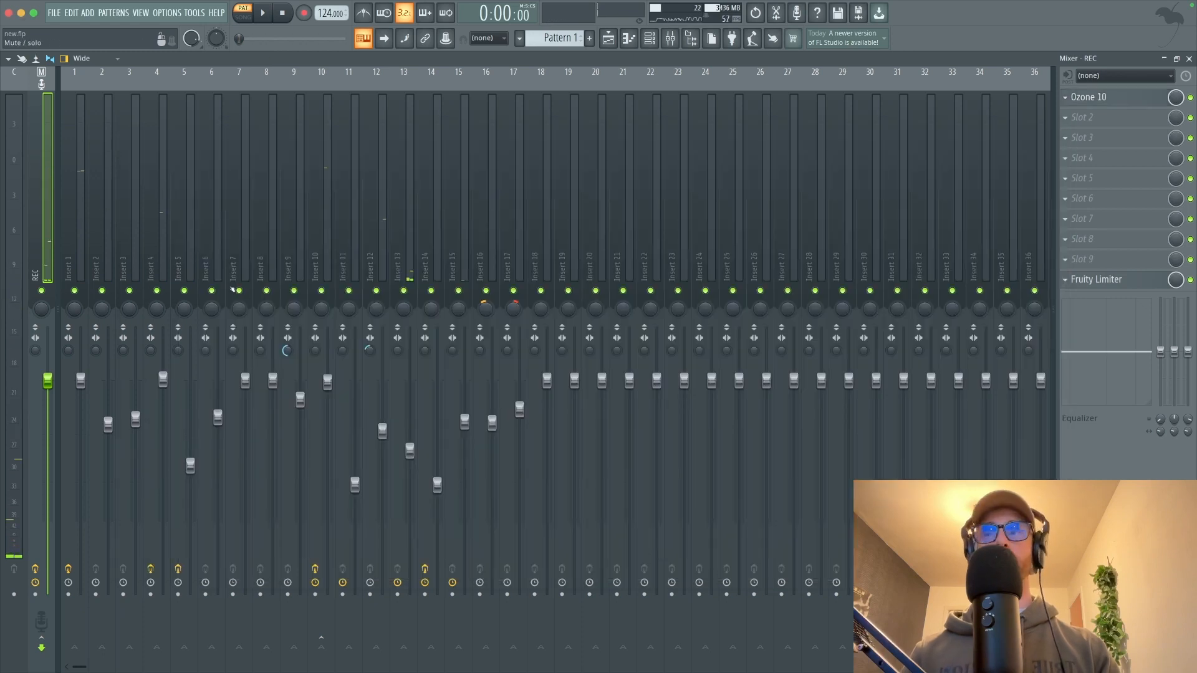
Play the mix with Fruity Stereo Shaper disabled on mixer Insert 1 and on Insert 14.
click(78, 248)
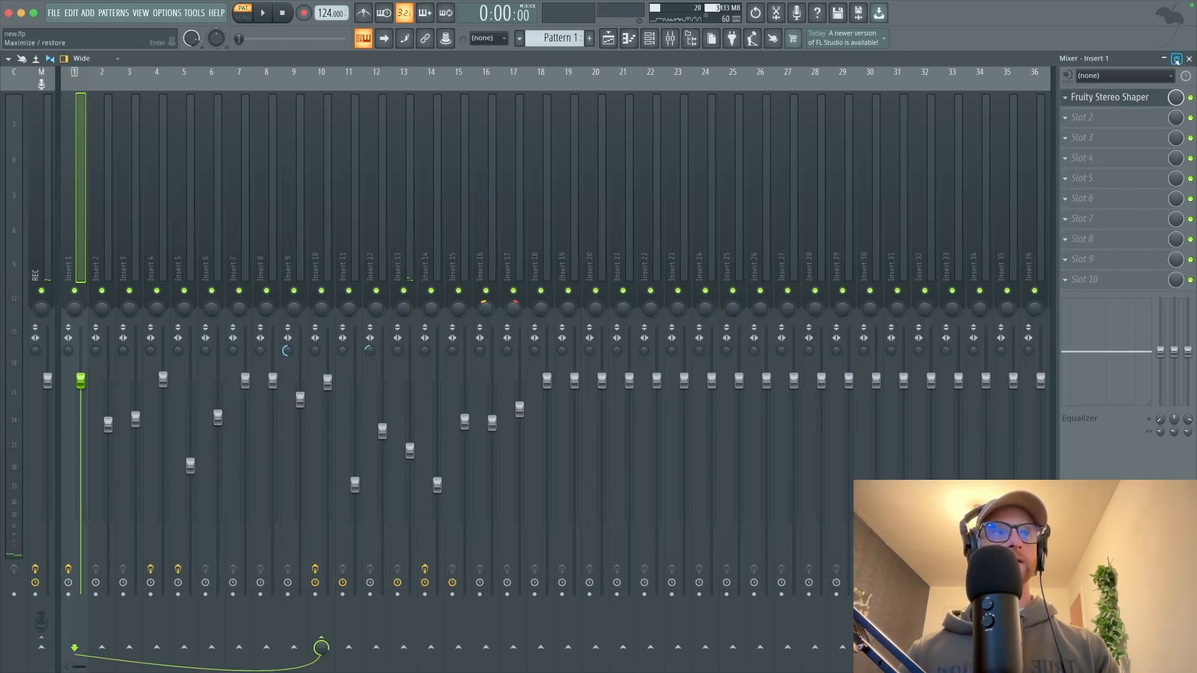
key(space)
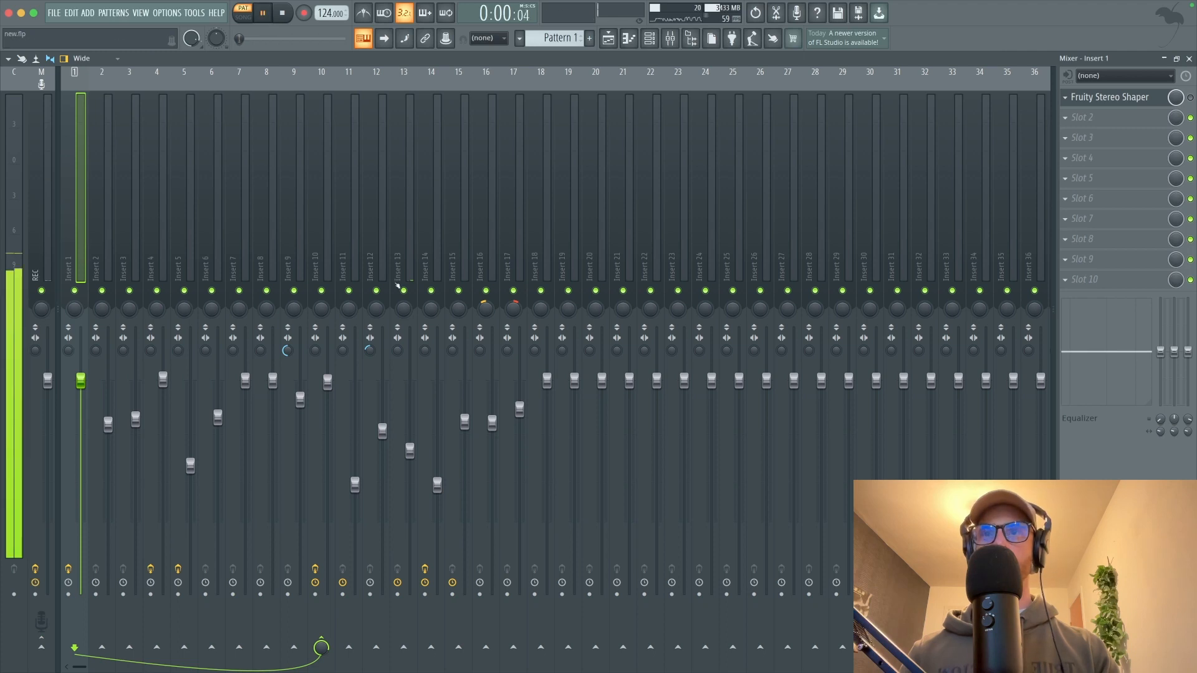
key(space)
click(431, 268)
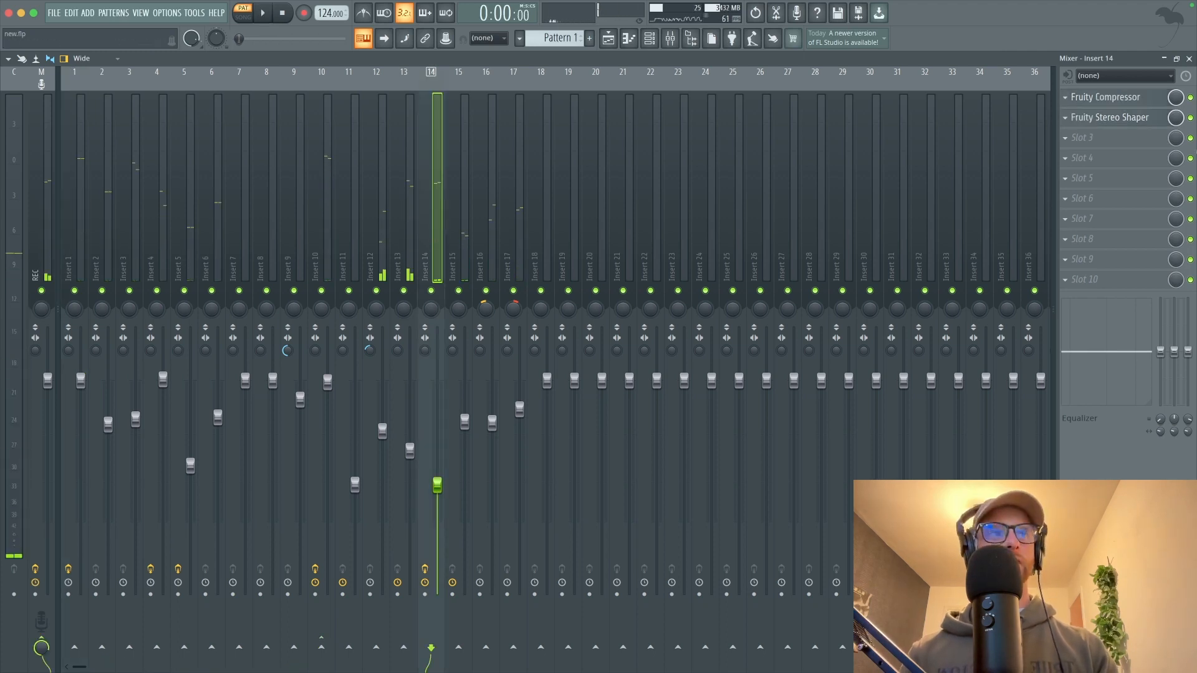
key(space)
key(space)
Solo mixer Insert 4 and play it, checking the effect slots of Inserts 6, 5 and 4.
right_click(157, 291)
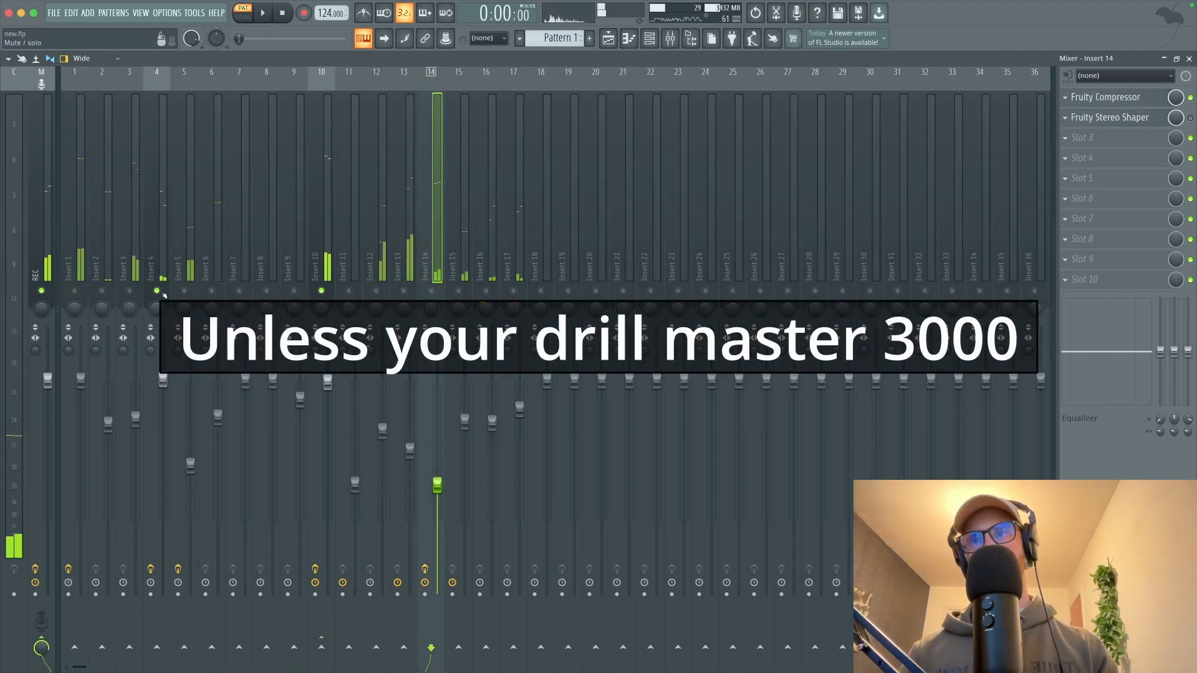
key(space)
key(space)
click(208, 248)
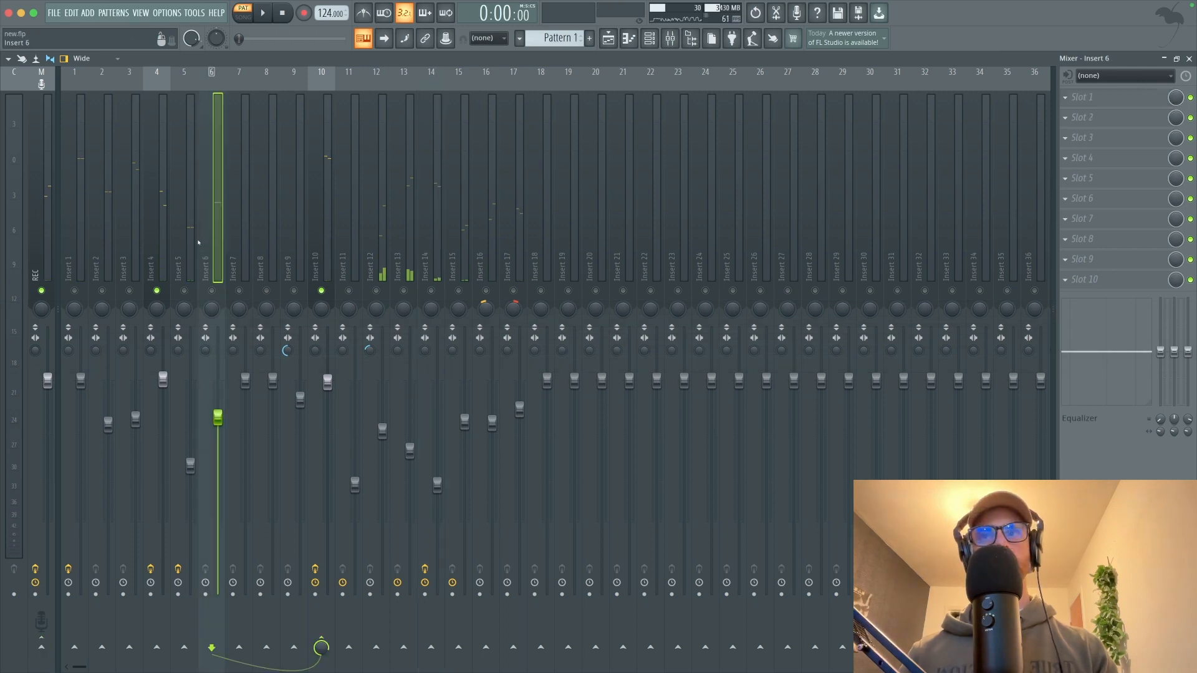
click(185, 242)
key(space)
click(157, 239)
key(space)
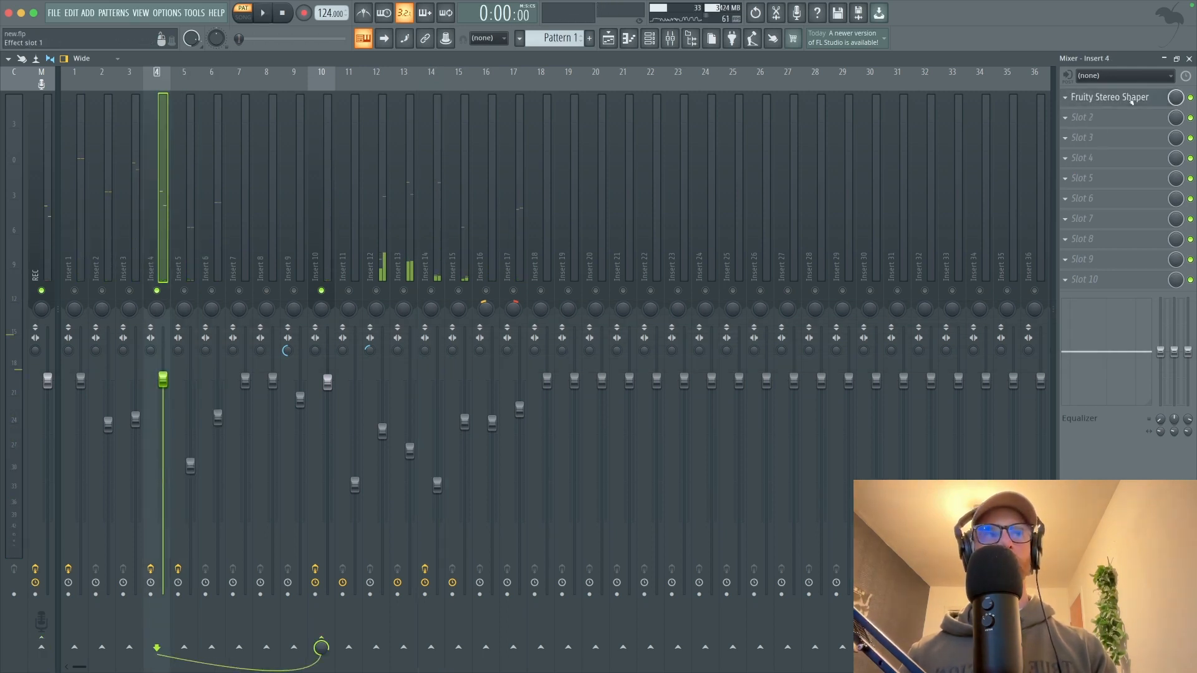
Inspect the Fruity Stereo Shaper settings on Insert 4, close them and return to the master's Ozone Imager.
click(1098, 98)
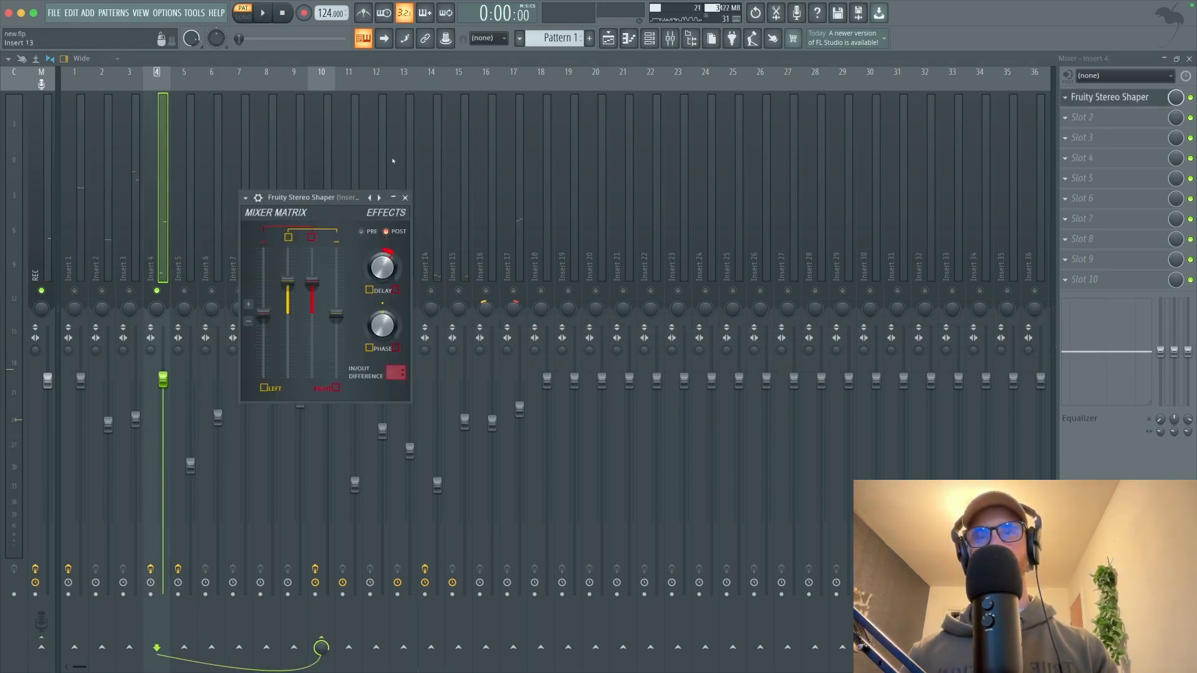
click(405, 198)
click(33, 297)
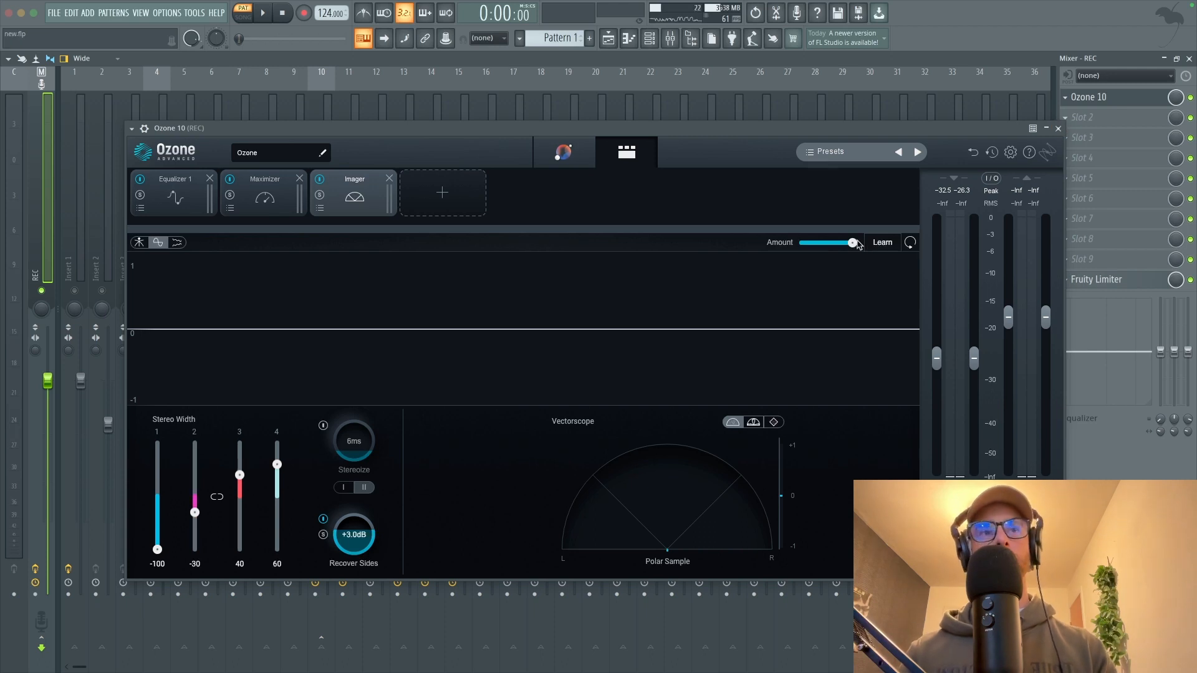
Play the mix while sweeping the Imager's Amount down to near zero and back up to full.
key(space)
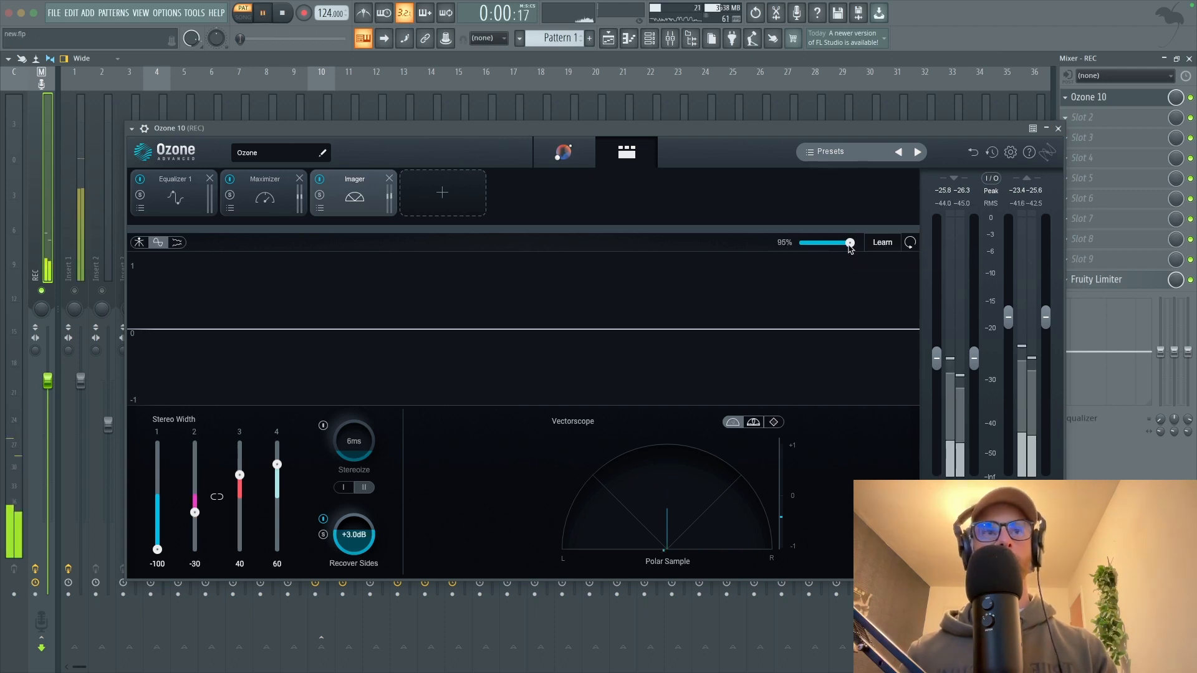
drag(852, 248, 801, 243)
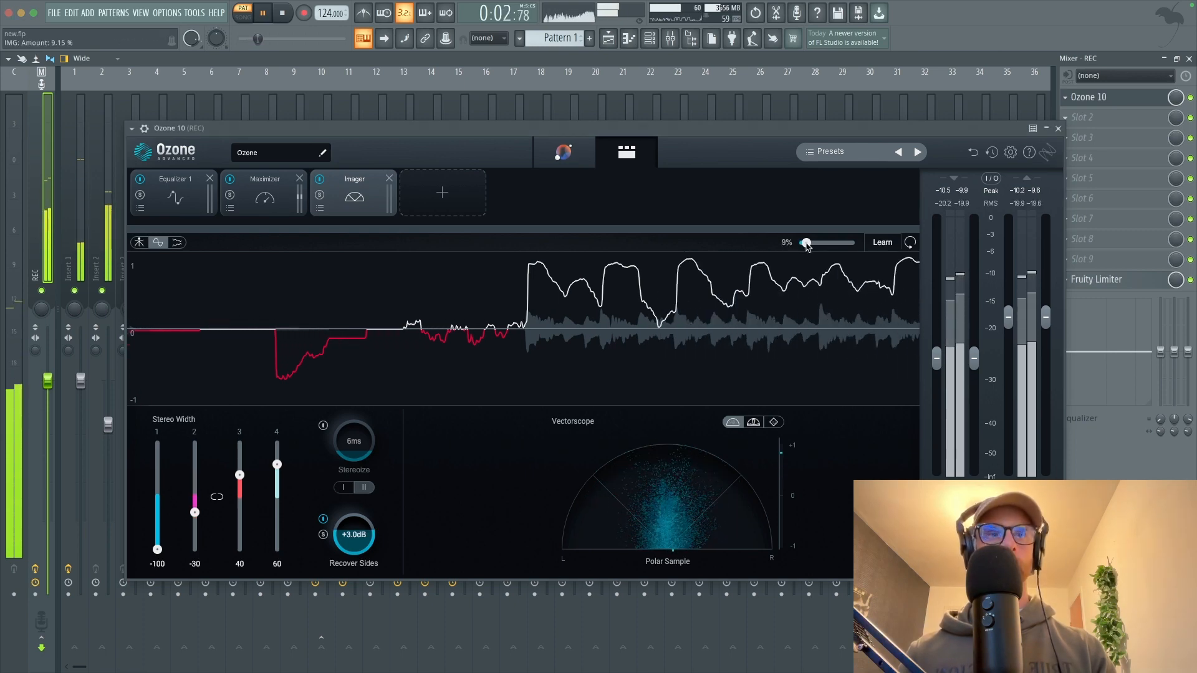
drag(801, 244, 831, 245)
drag(835, 244, 852, 244)
key(space)
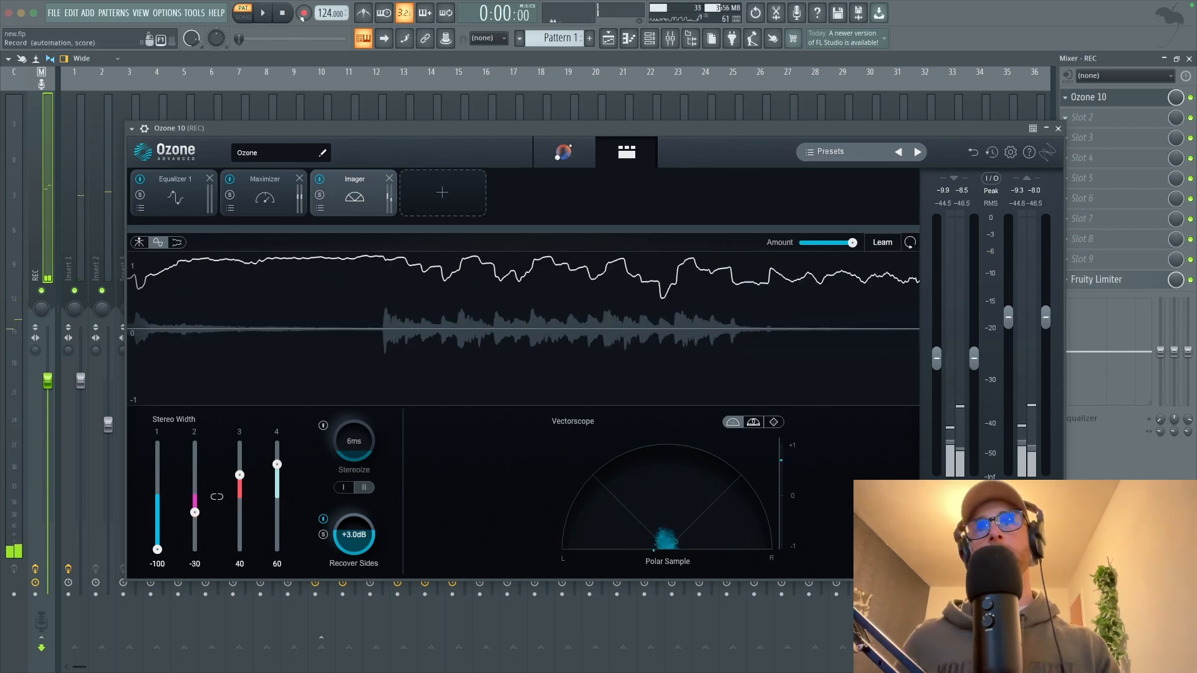
Close the Ozone, mixer and Fruity Stereo Shaper windows to clear the workspace.
click(1057, 129)
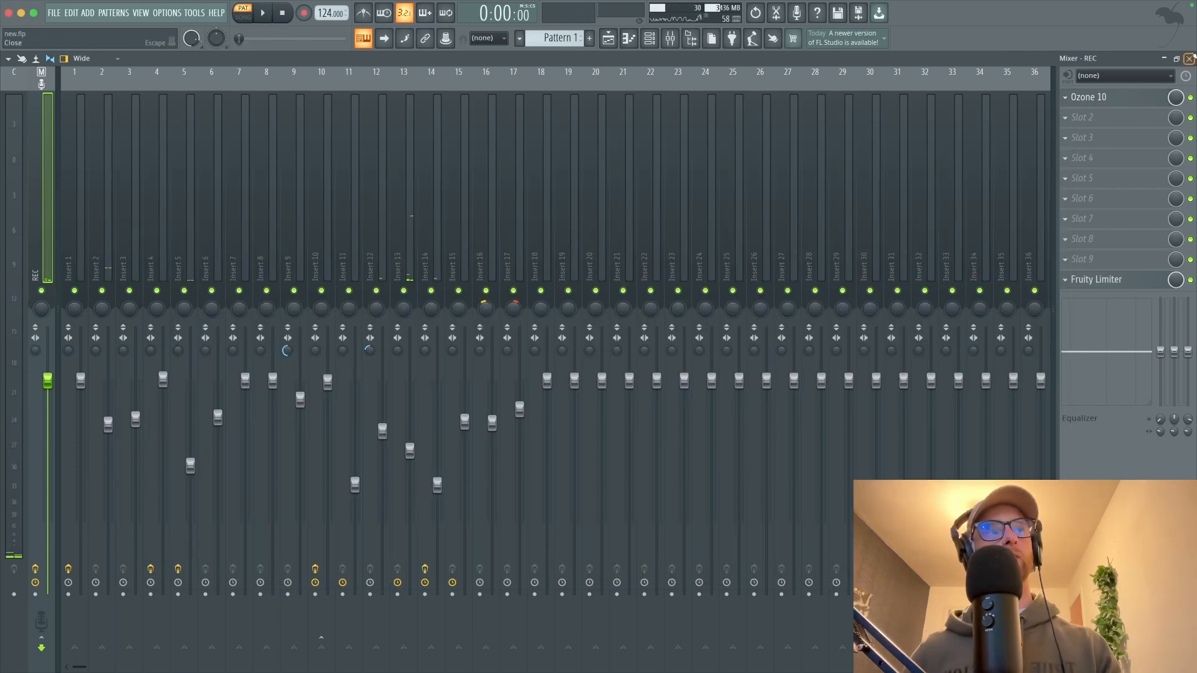
click(1189, 59)
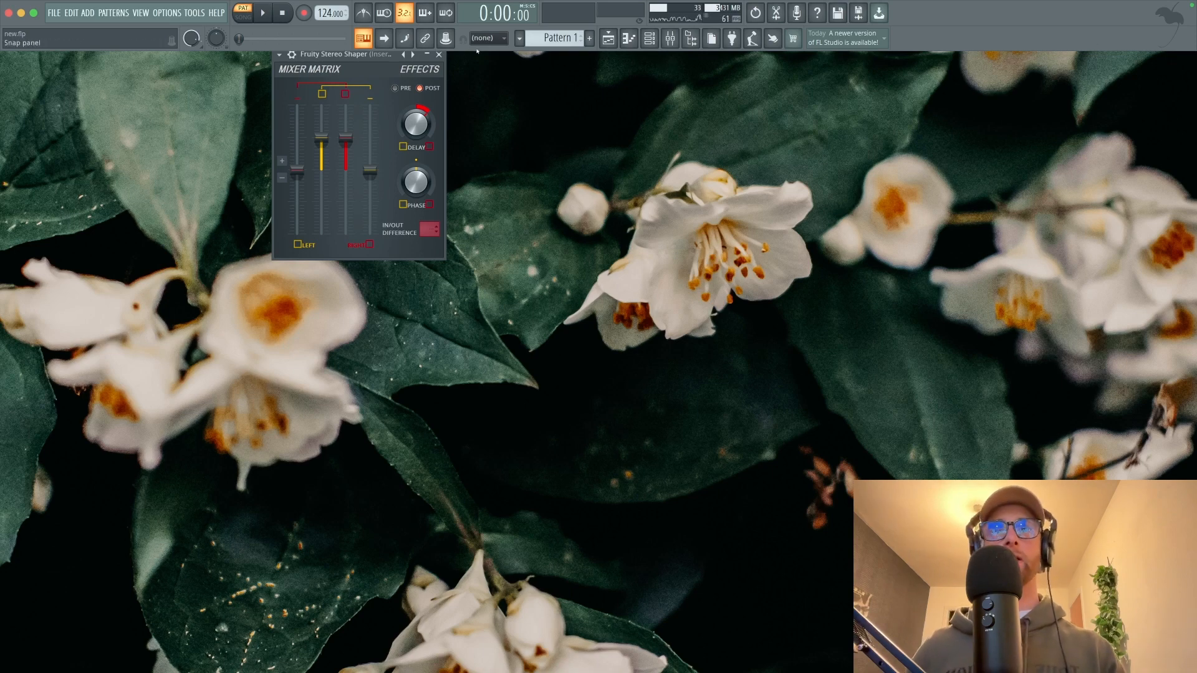
click(439, 55)
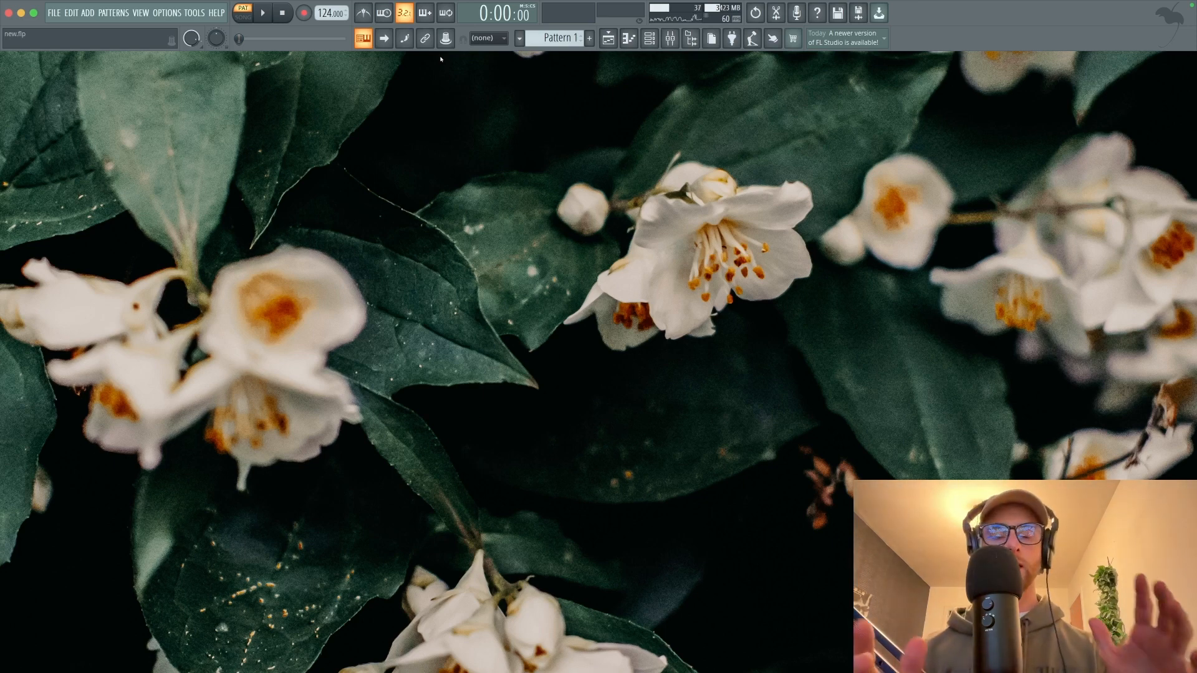
click(670, 38)
click(670, 39)
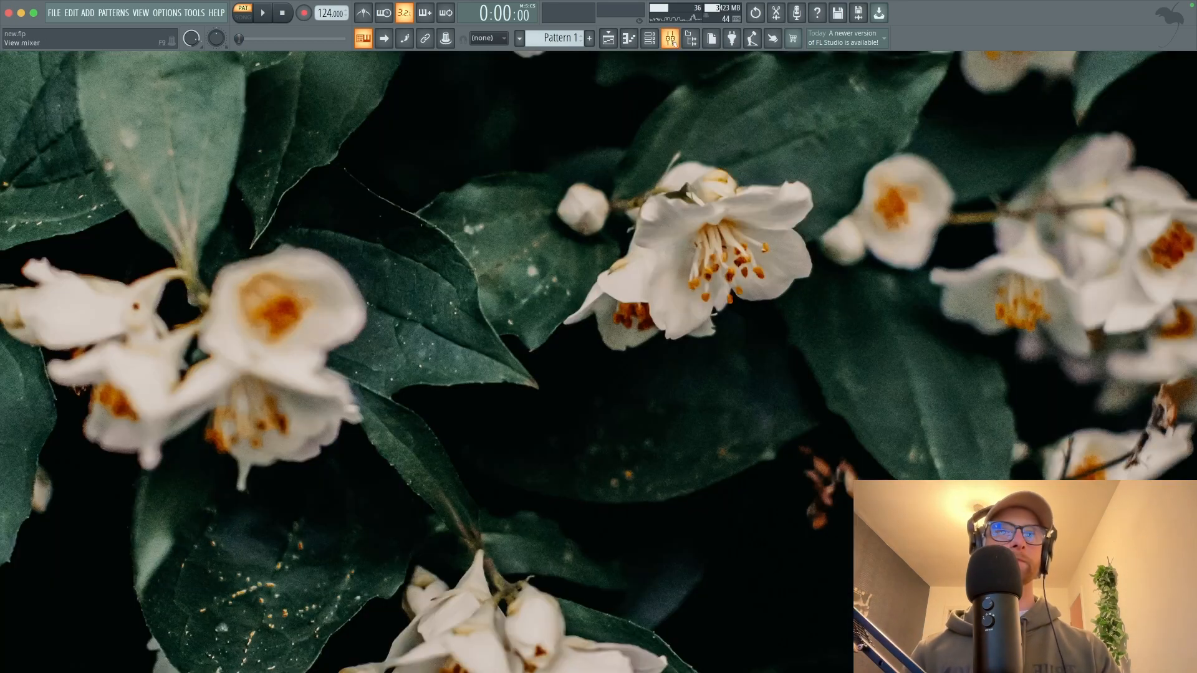